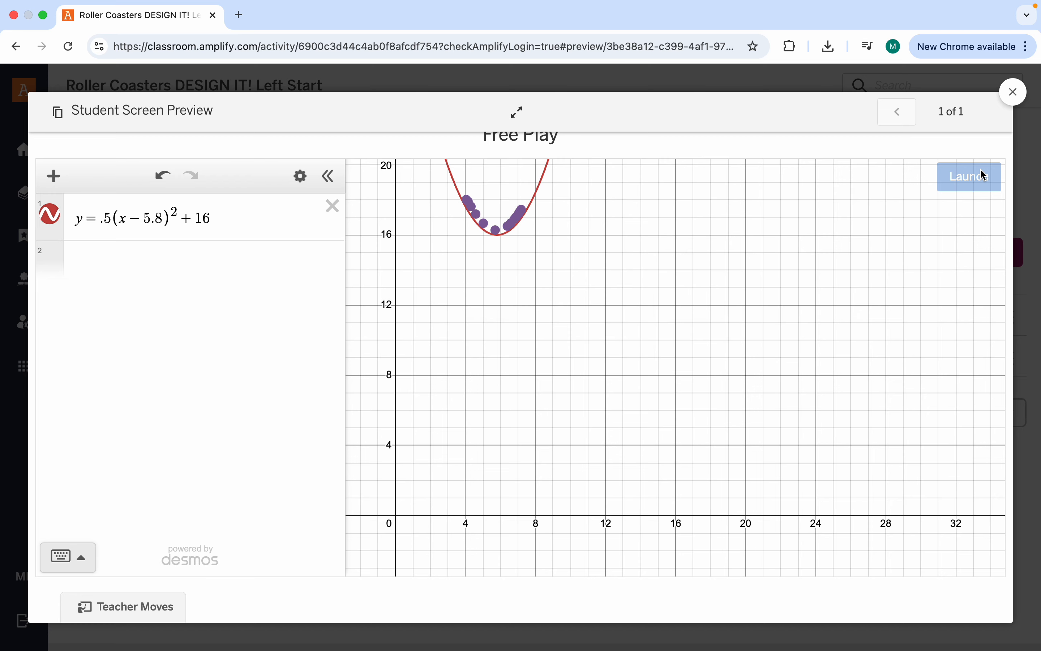
Set the parabola's horizontal shift to 5.7 and launch the marble
click(162, 216)
key(BackSpace)
text(7)
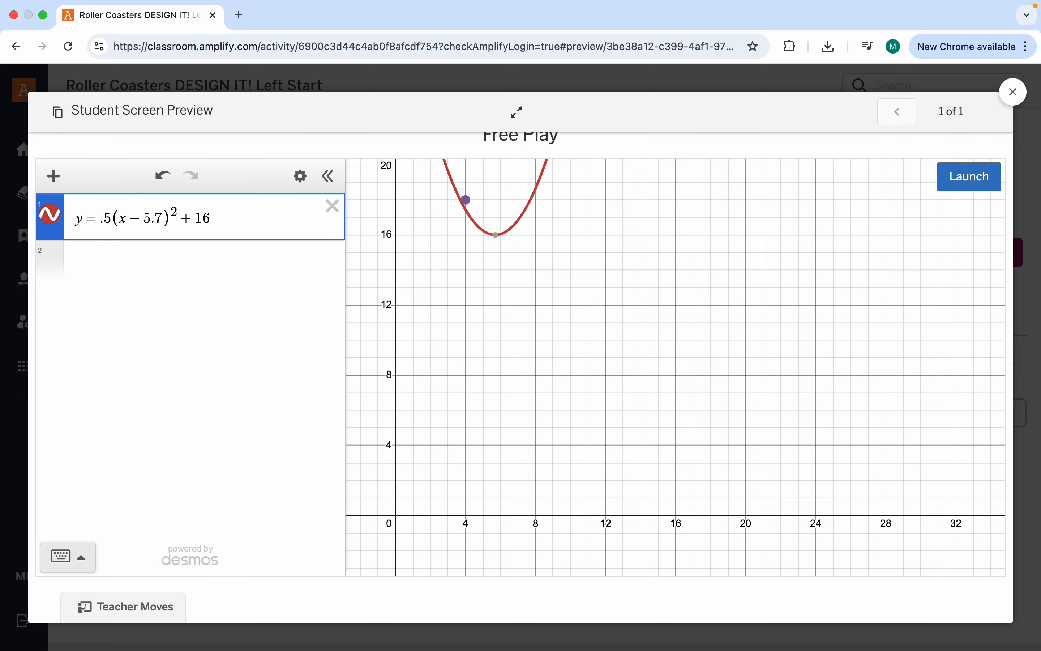
click(969, 179)
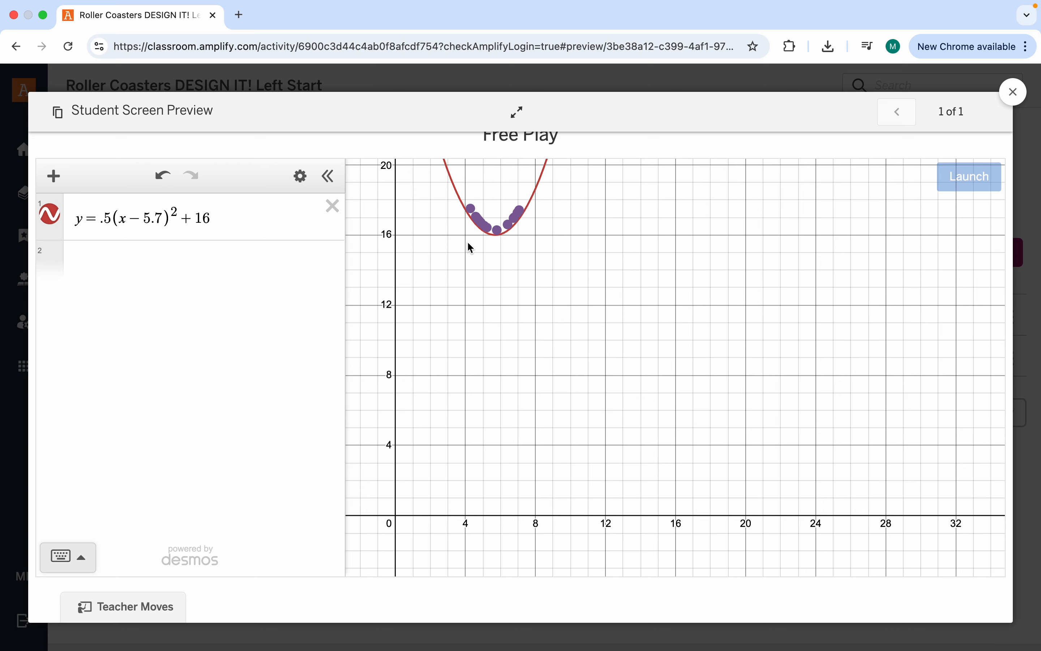
Set the parabola's vertical shift to 14
click(164, 223)
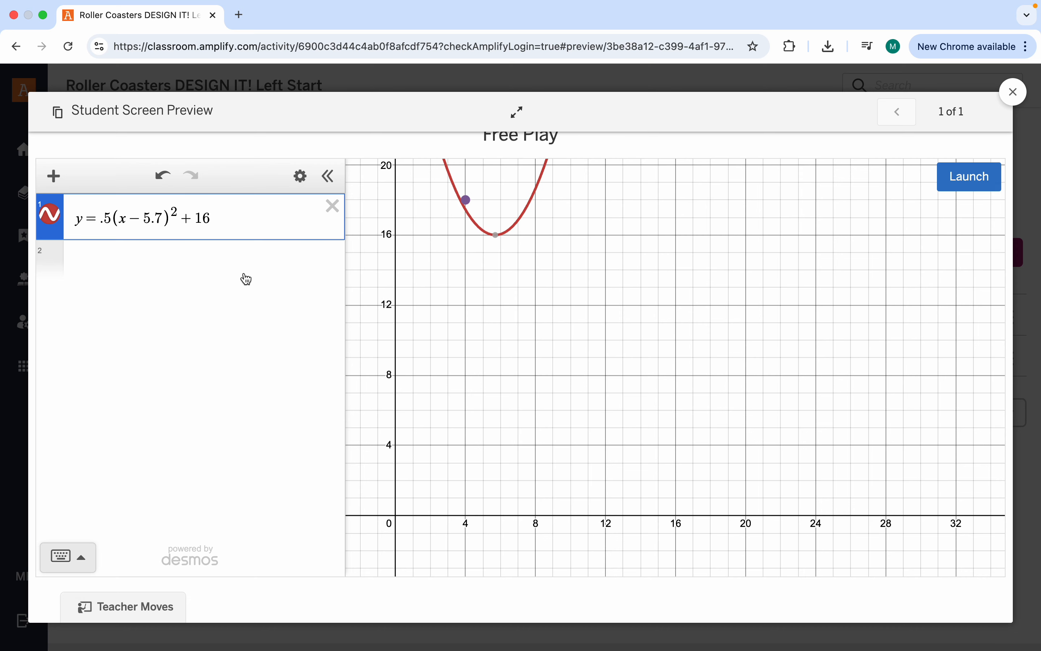
key(BackSpace)
text(4)
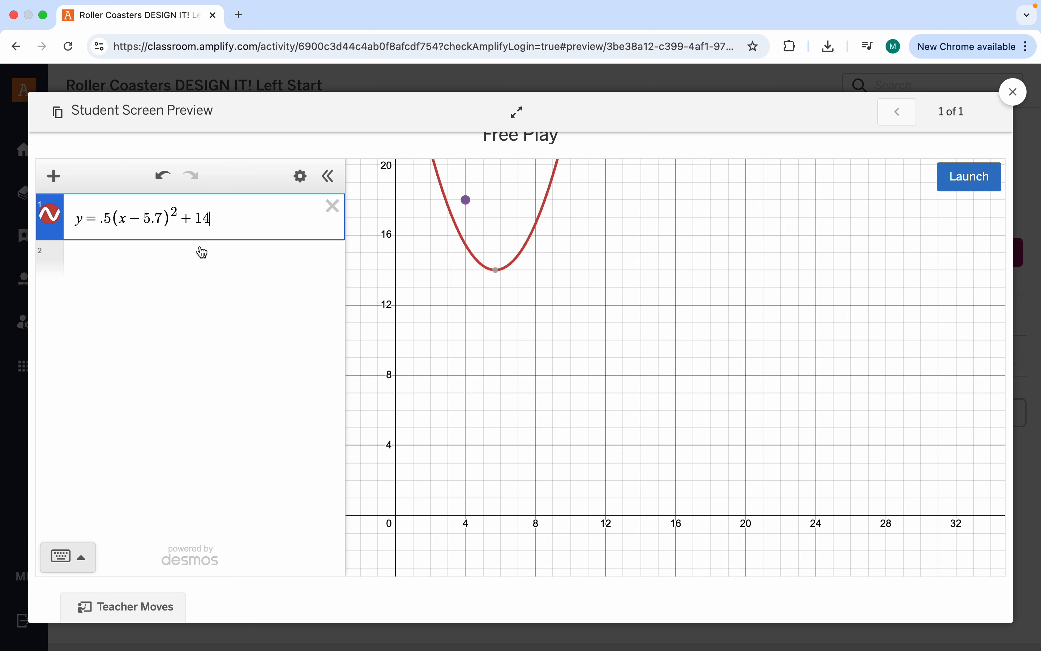
Try horizontal shifts of 6 and 7 for the parabola
click(164, 221)
key(BackSpace)
key(BackSpace)
key(BackSpace)
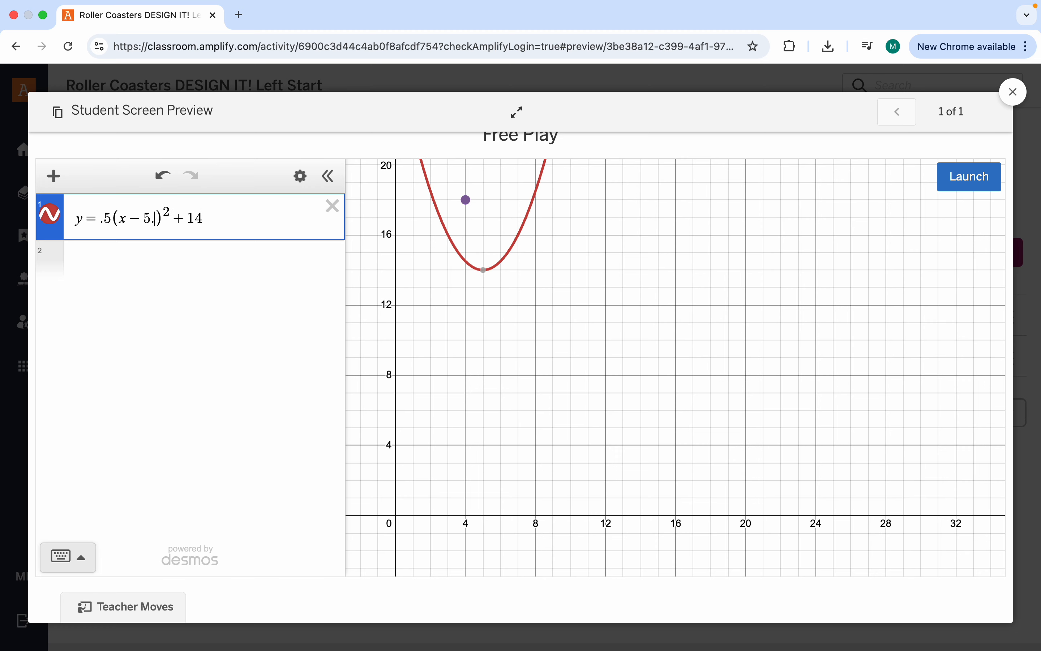
text(6)
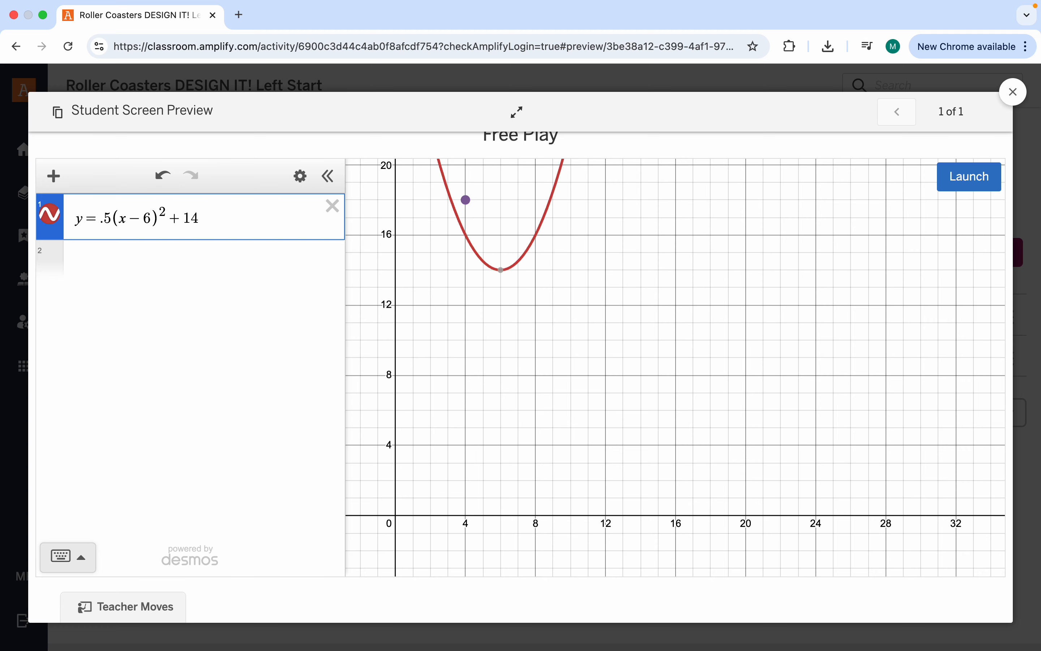
key(BackSpace)
text(7)
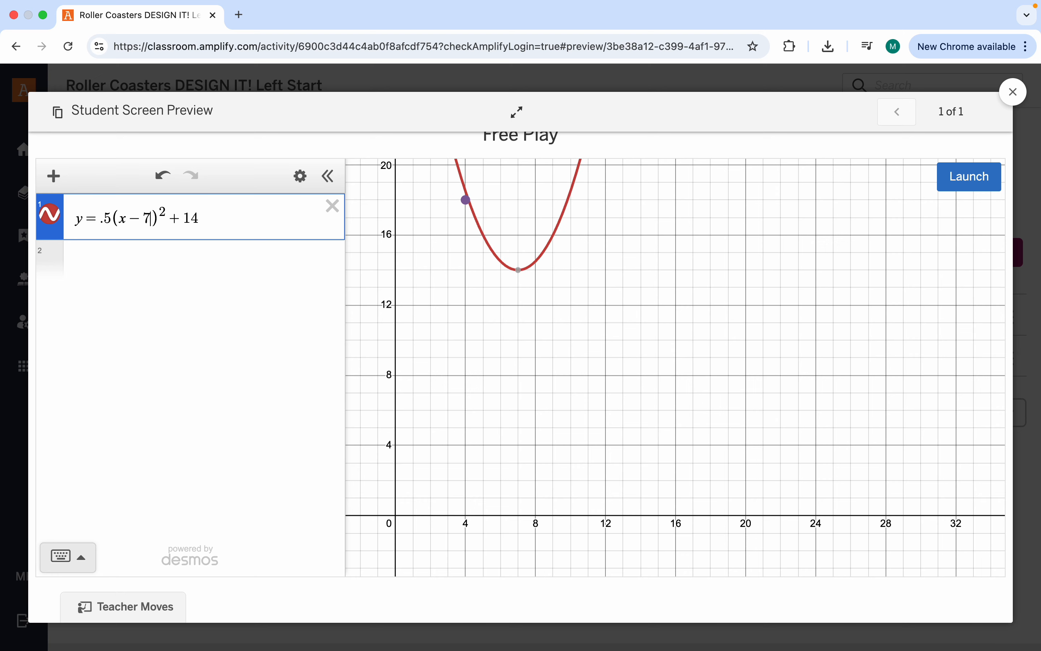
Set the parabola's horizontal shift to 6.5 and launch the marble to test the track
key(BackSpace)
text(6.)
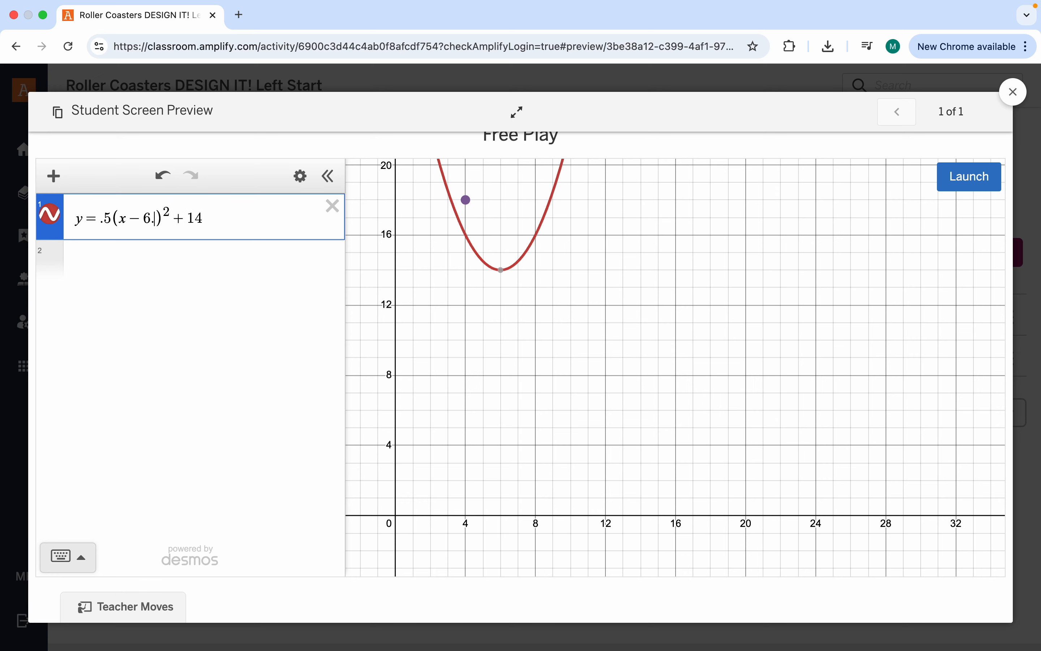
text(5)
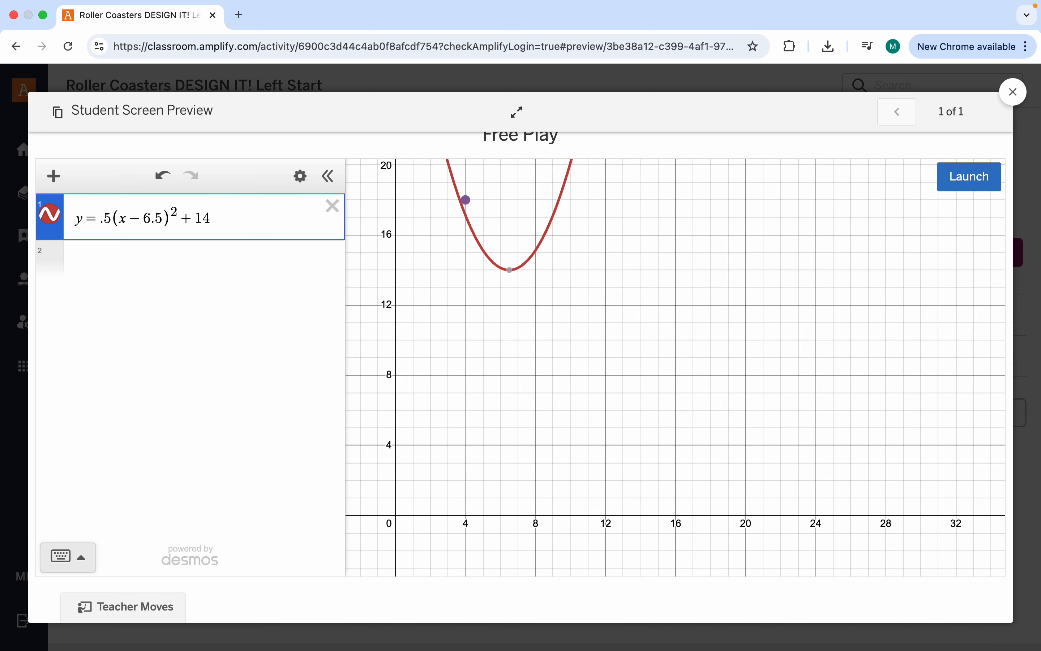
click(985, 181)
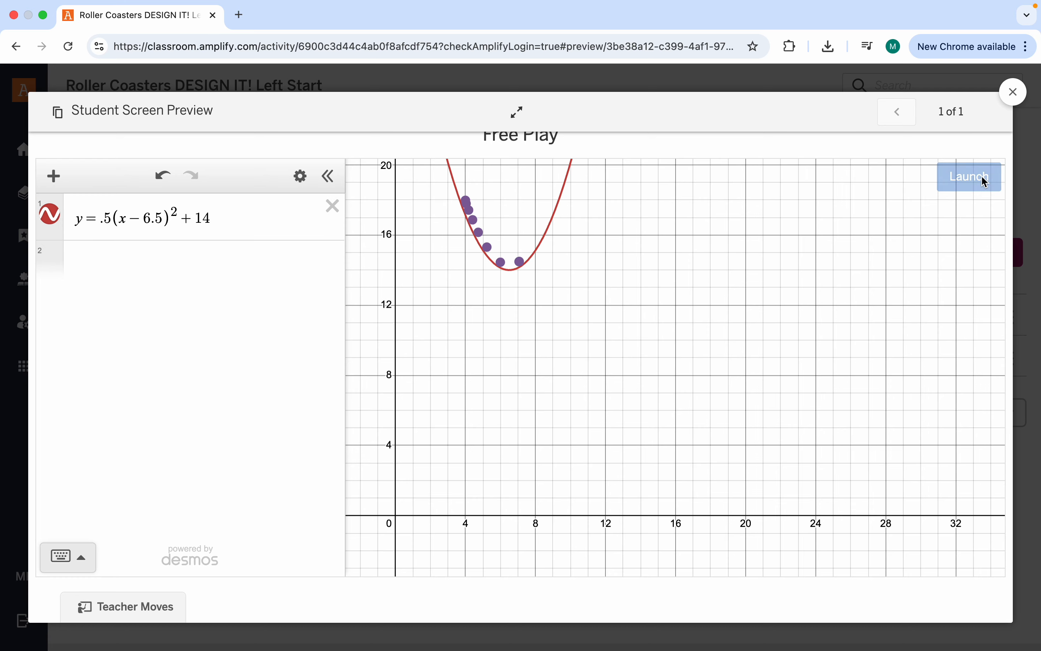
Start a domain restriction after the parabola's equation and trace the curve's intended end points on its right and left branches
click(238, 216)
text({)
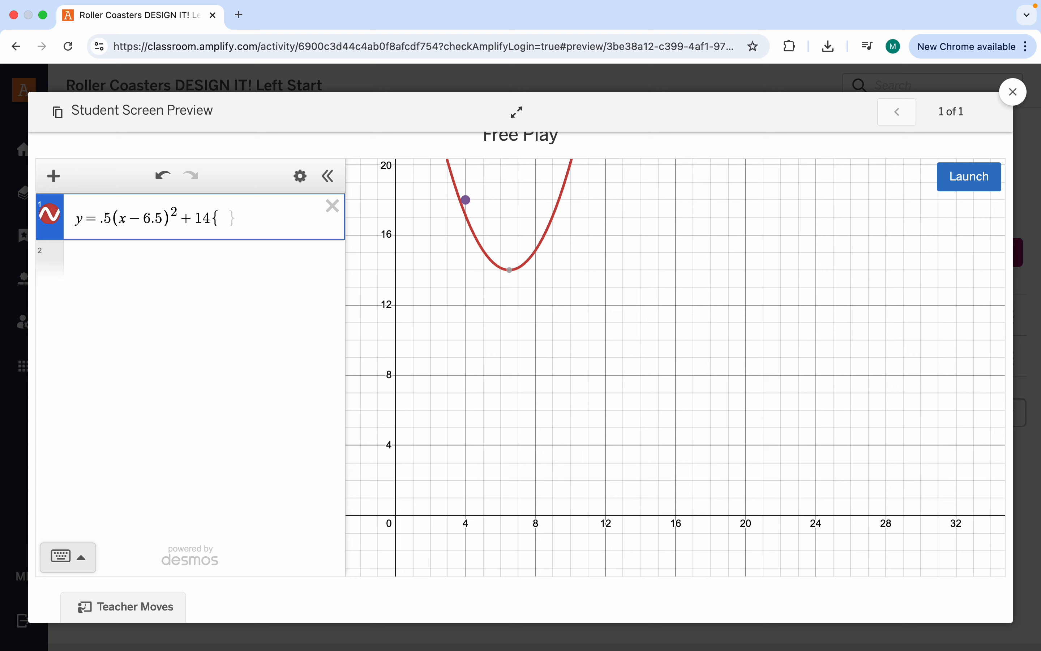
click(532, 257)
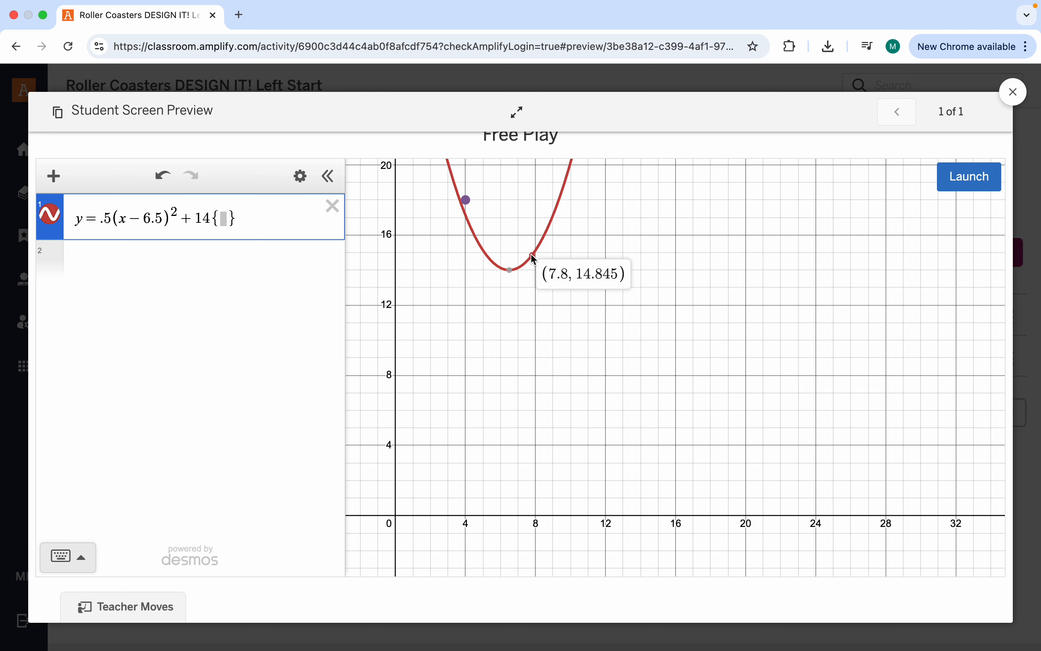
drag(533, 257, 535, 258)
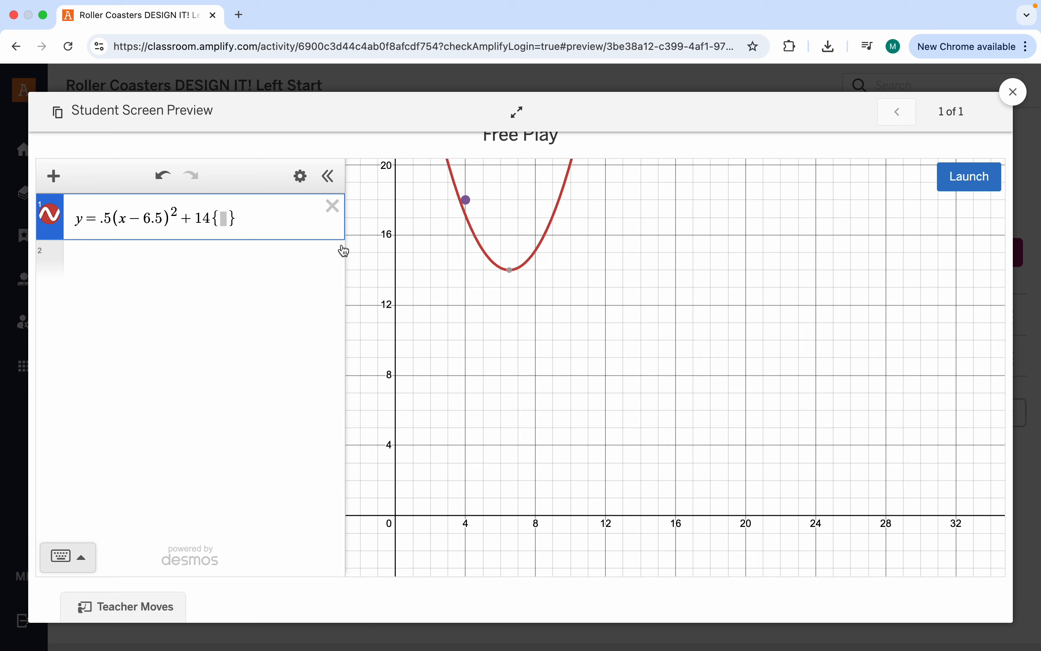
click(453, 173)
drag(453, 174, 451, 172)
Complete the parabola's domain restriction as 3 ≤ x ≤ 7.8
text(3)
key(BackSpace)
key(BackSpace)
text(3)
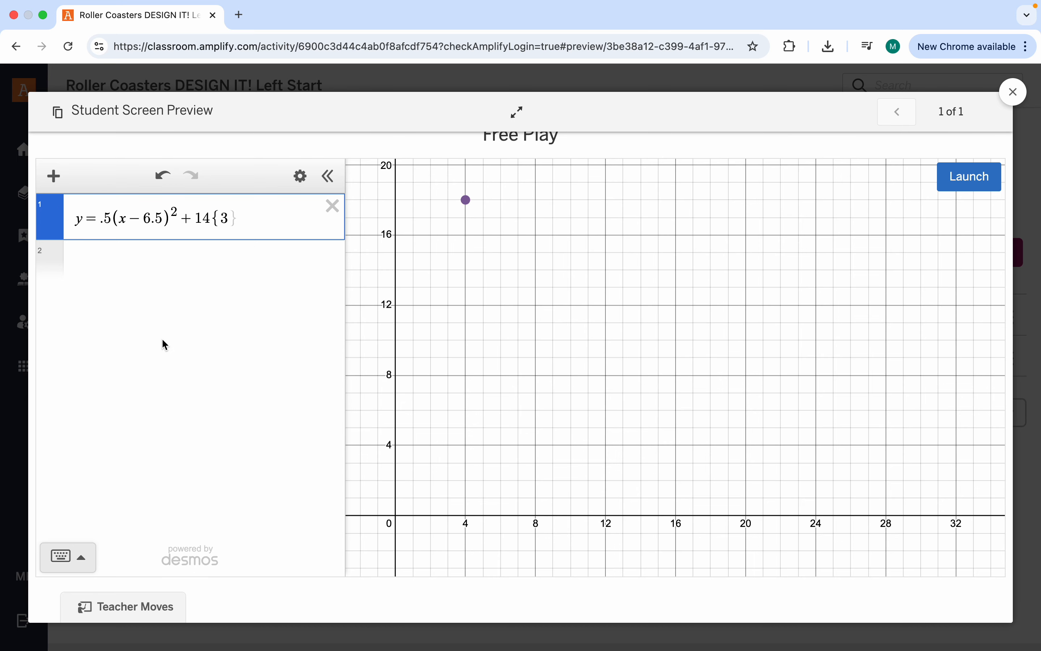
click(84, 558)
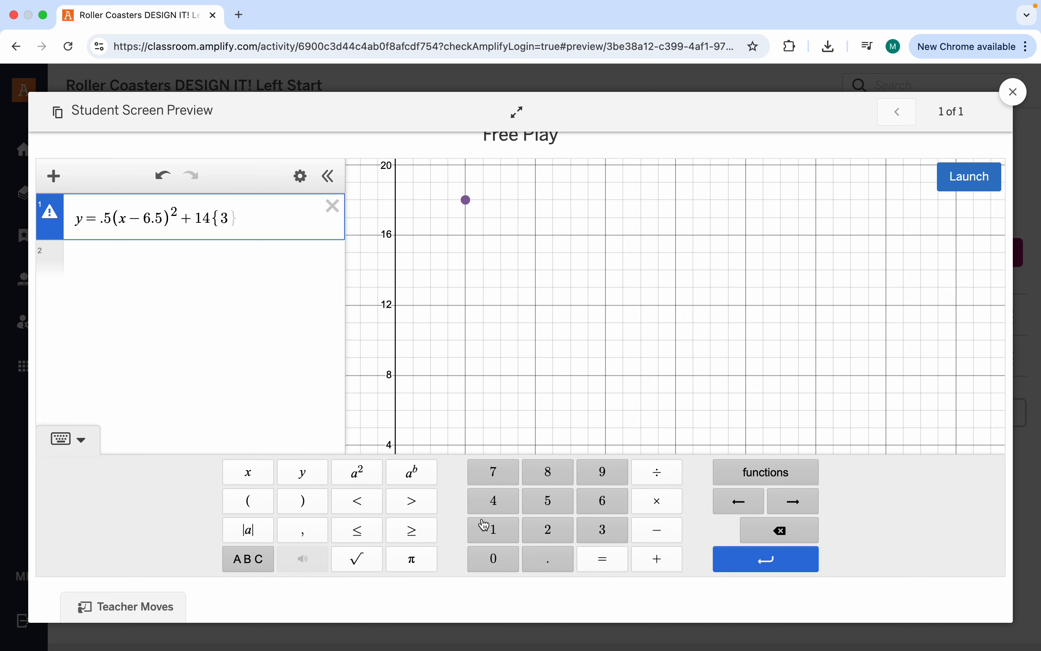
click(362, 533)
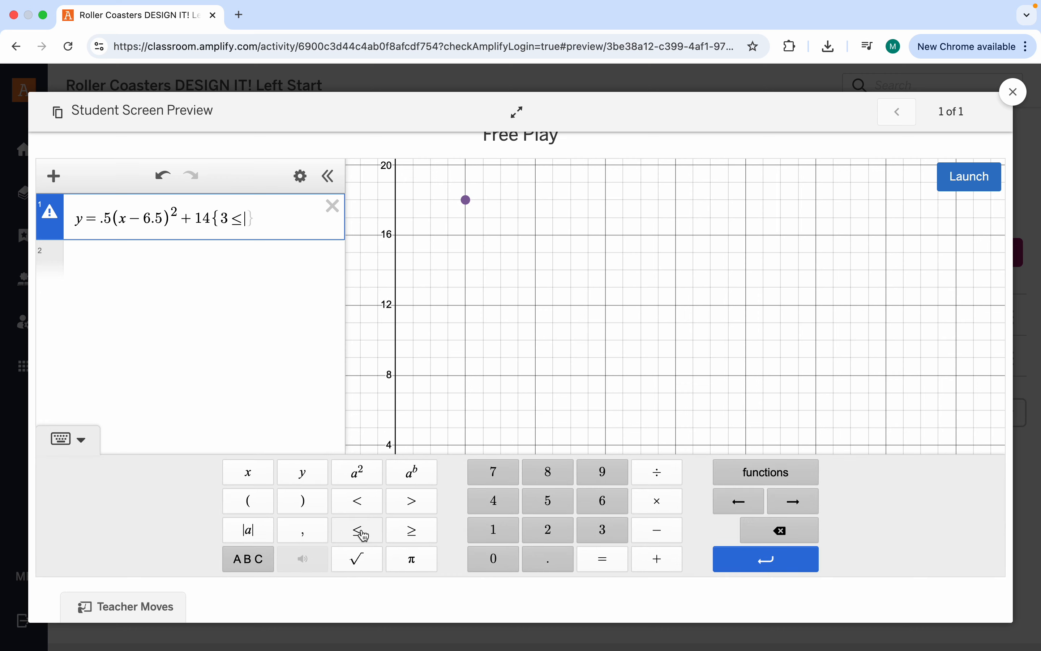
text(x<)
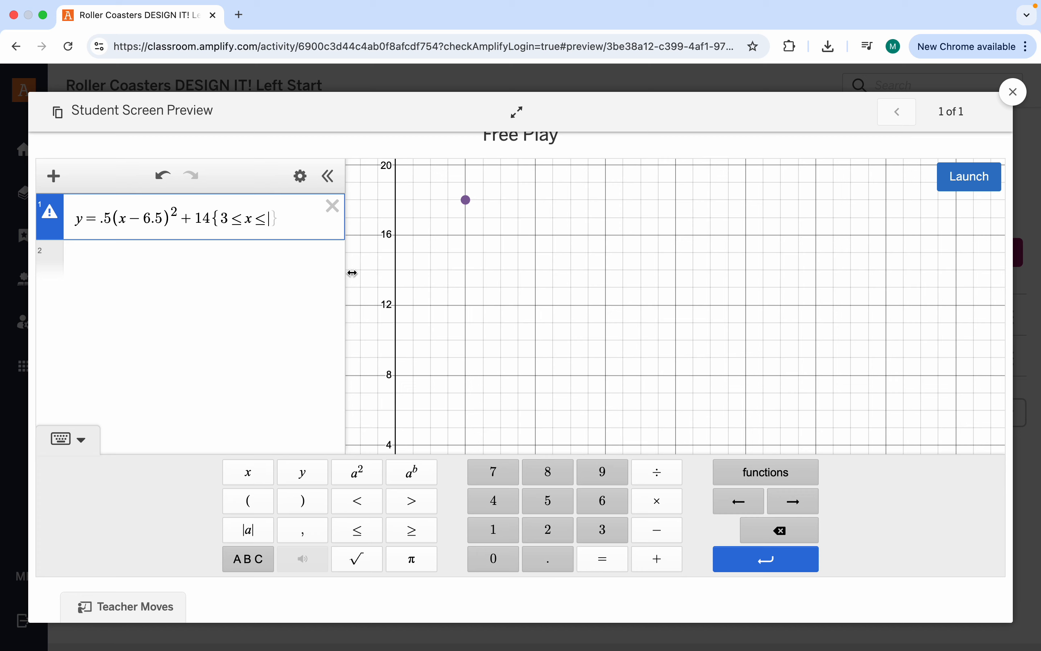
text(7.8)
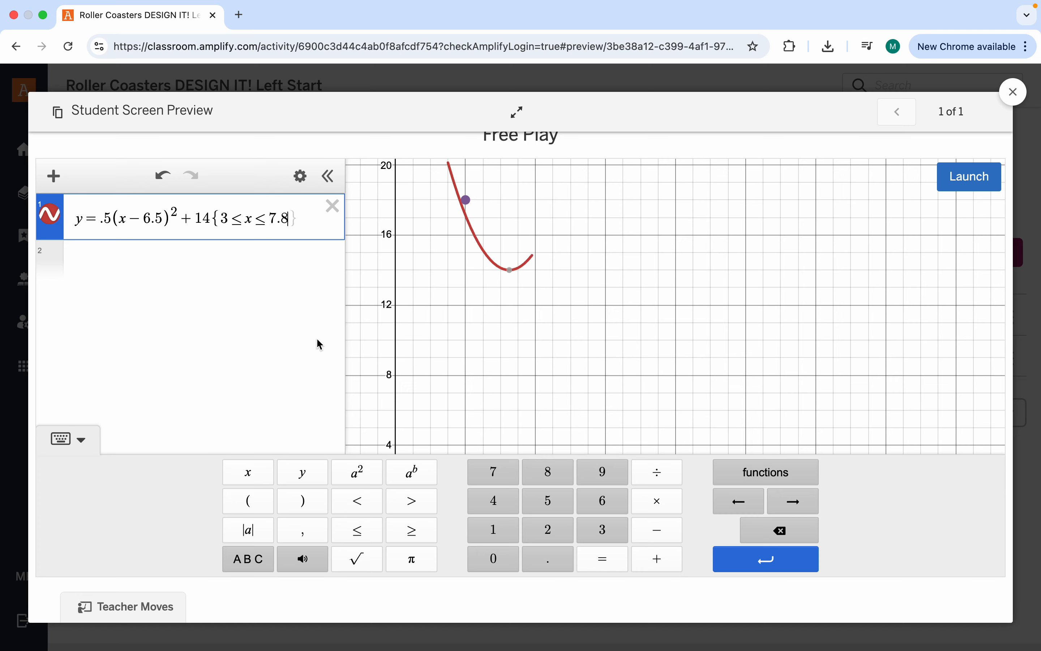
click(287, 347)
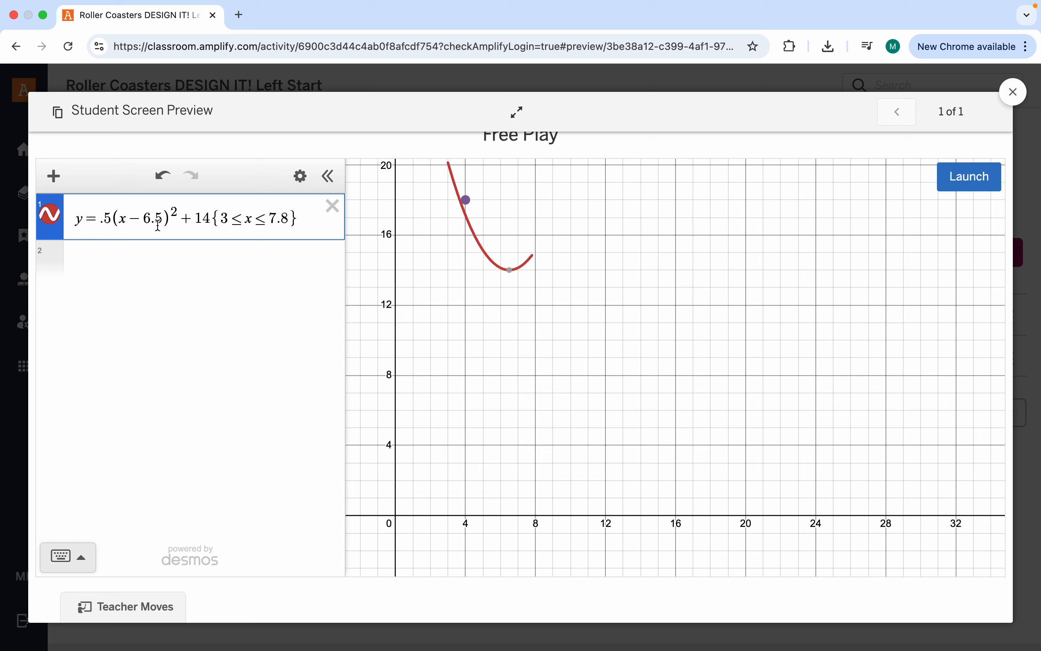
Add the sine equation y = a sin(k(x − d)) + c as the second expression
click(243, 253)
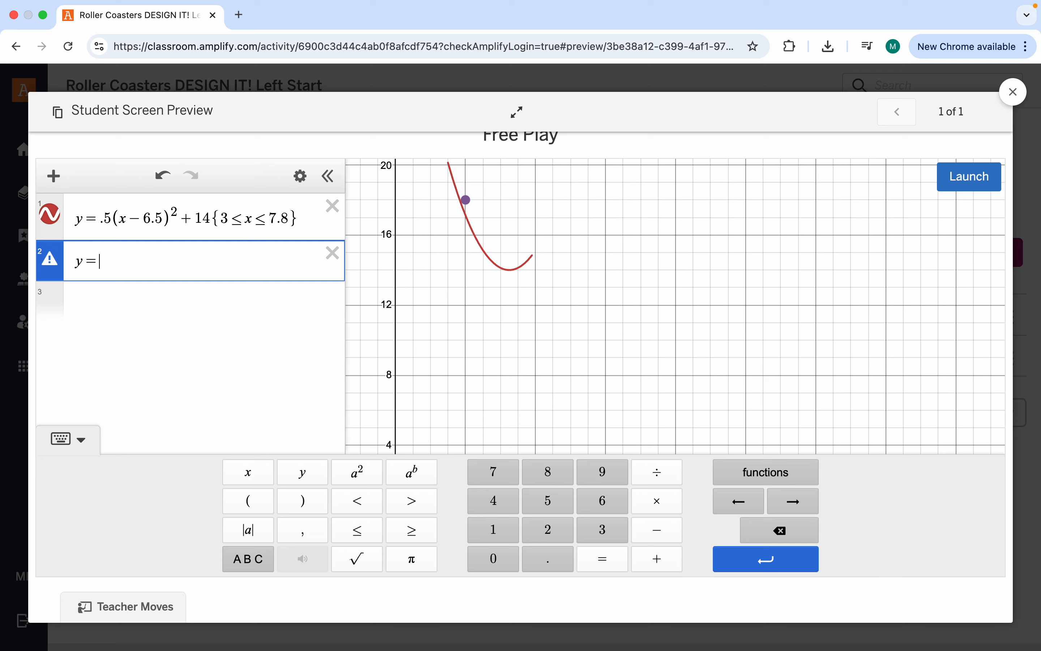
text(y=x)
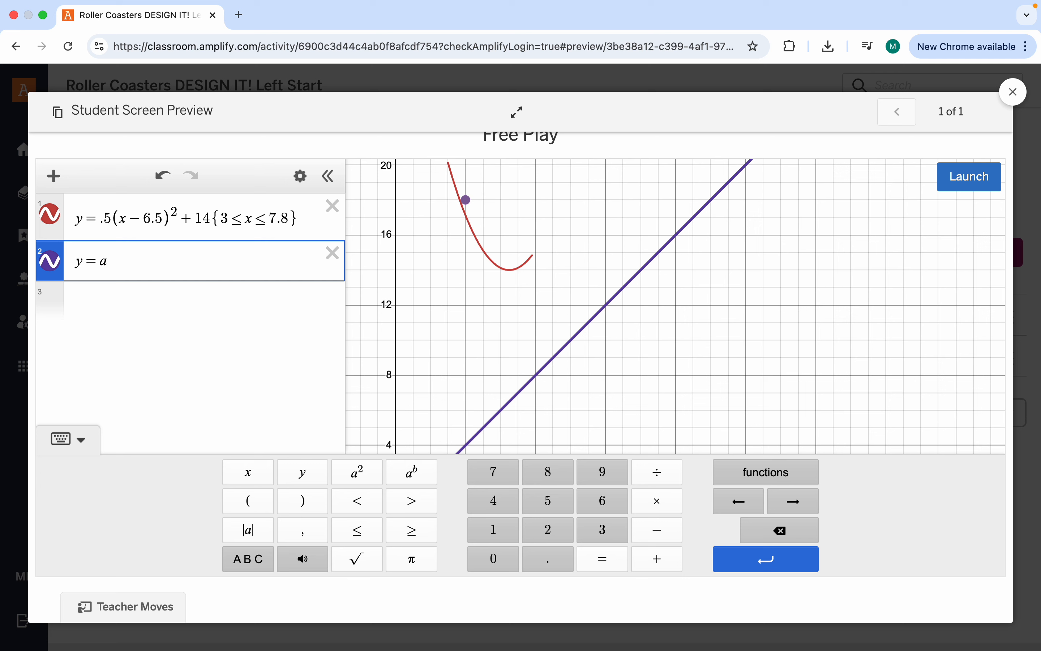
text(()
key(BackSpace)
text(sin)
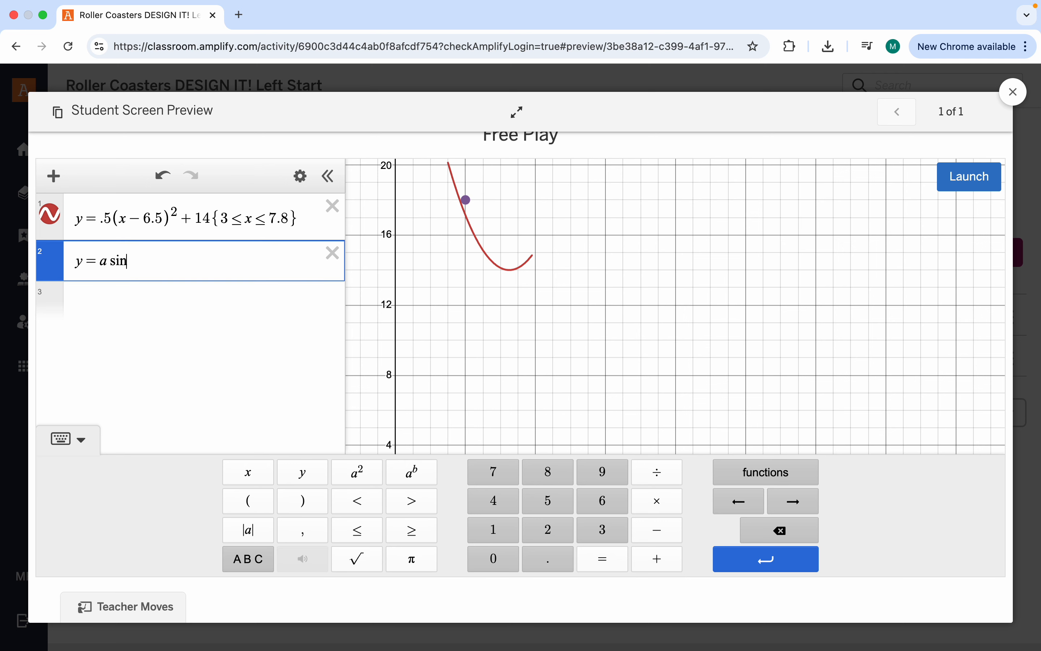
text(()
text(k(x)
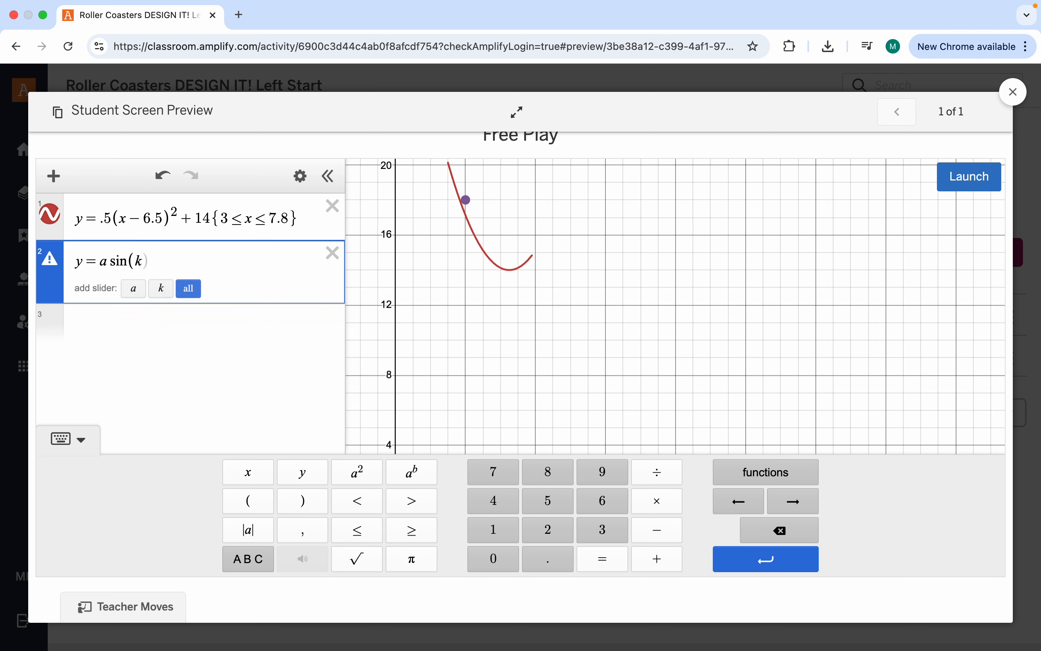
text(-d)))
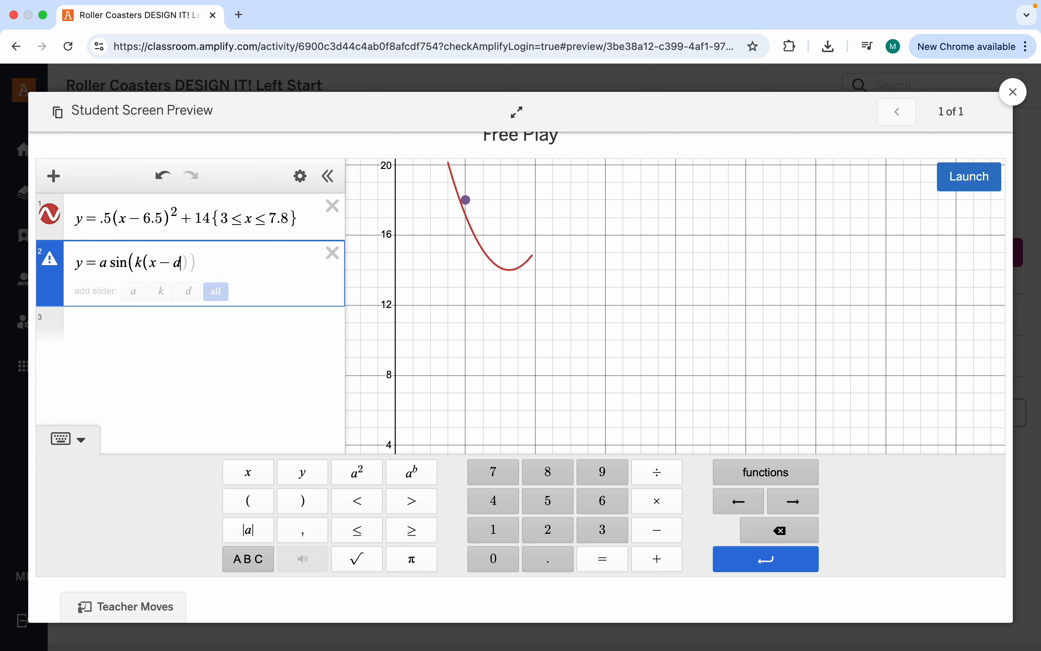
text(+c)
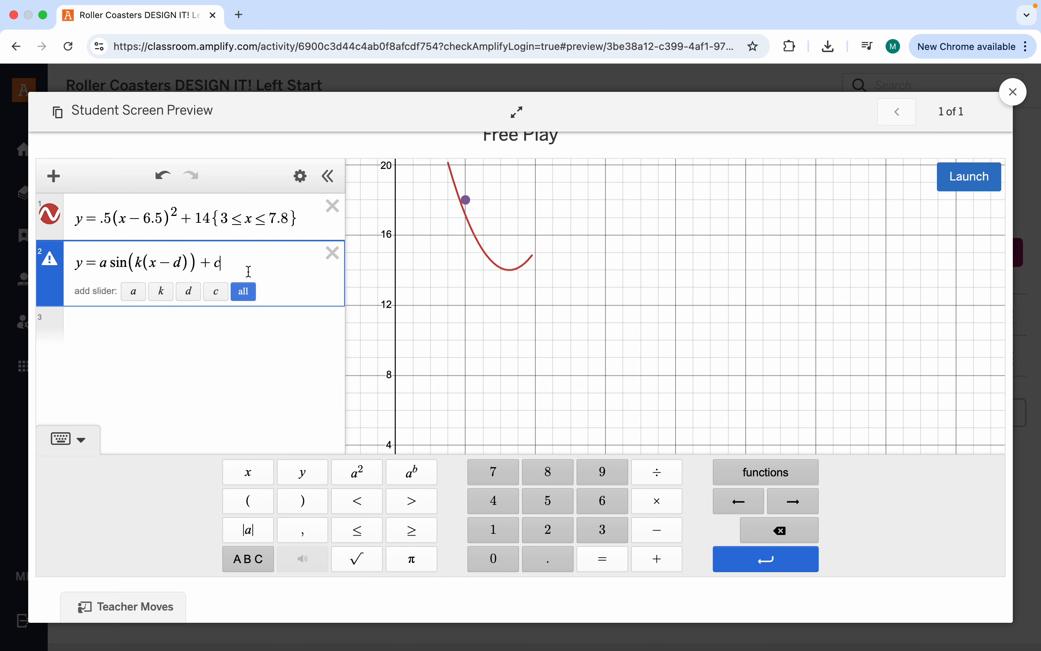
Add the point (d, c) as the third expression and create sliders for d and c
click(182, 321)
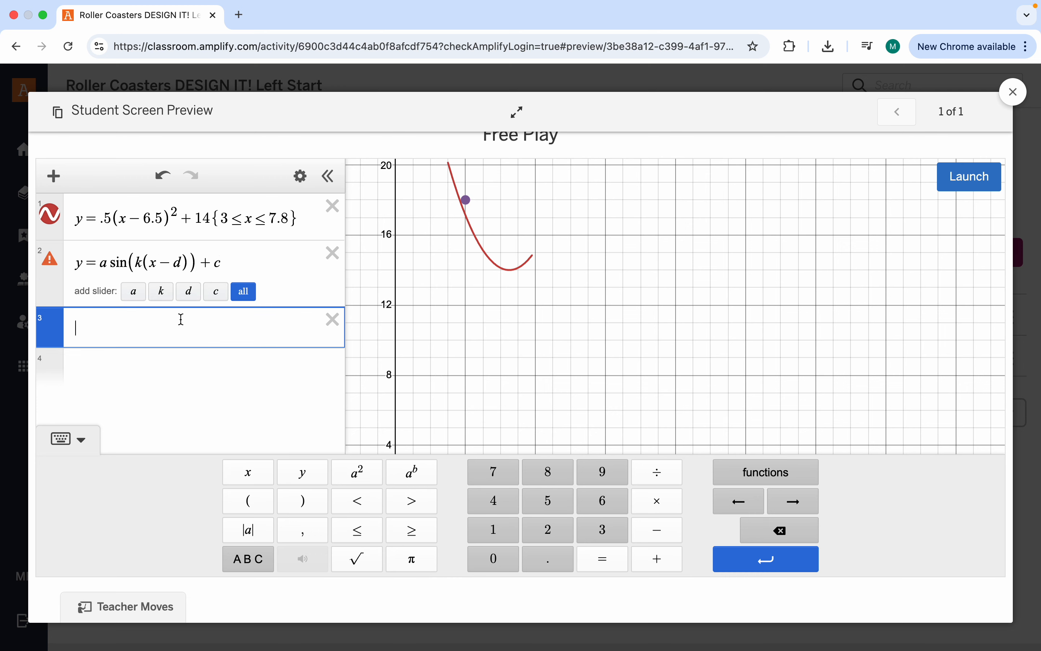
text(()
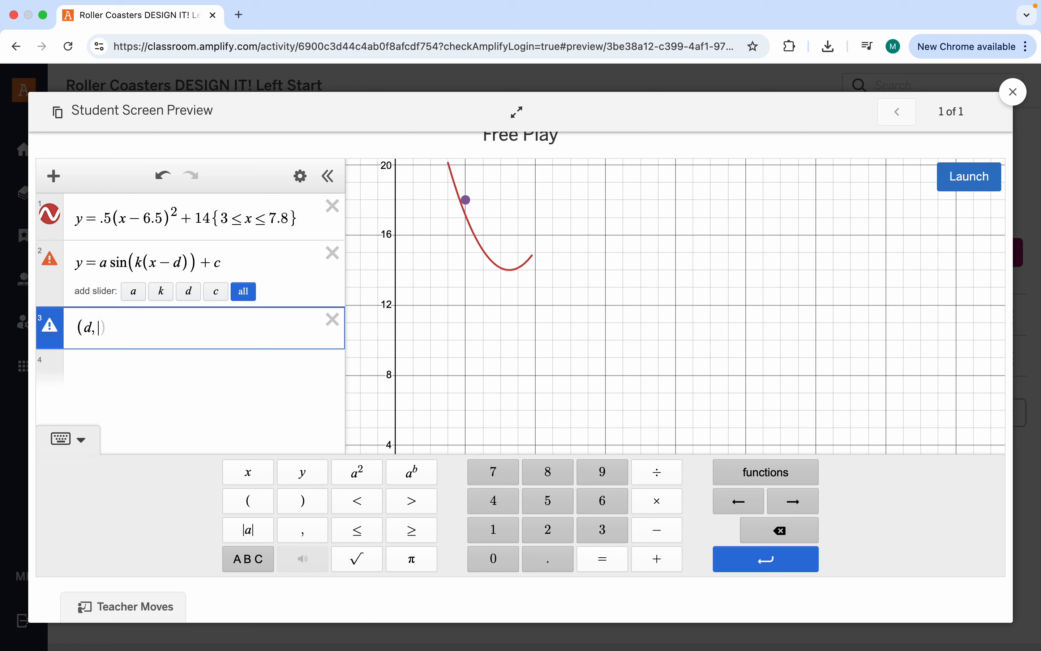
text(d, c)
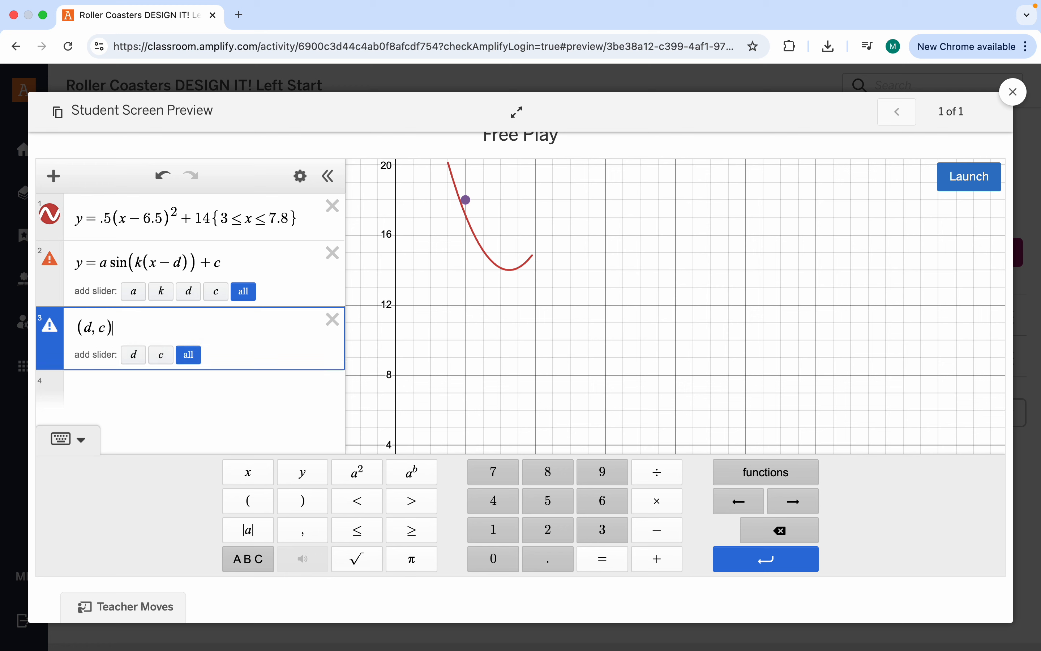
click(200, 362)
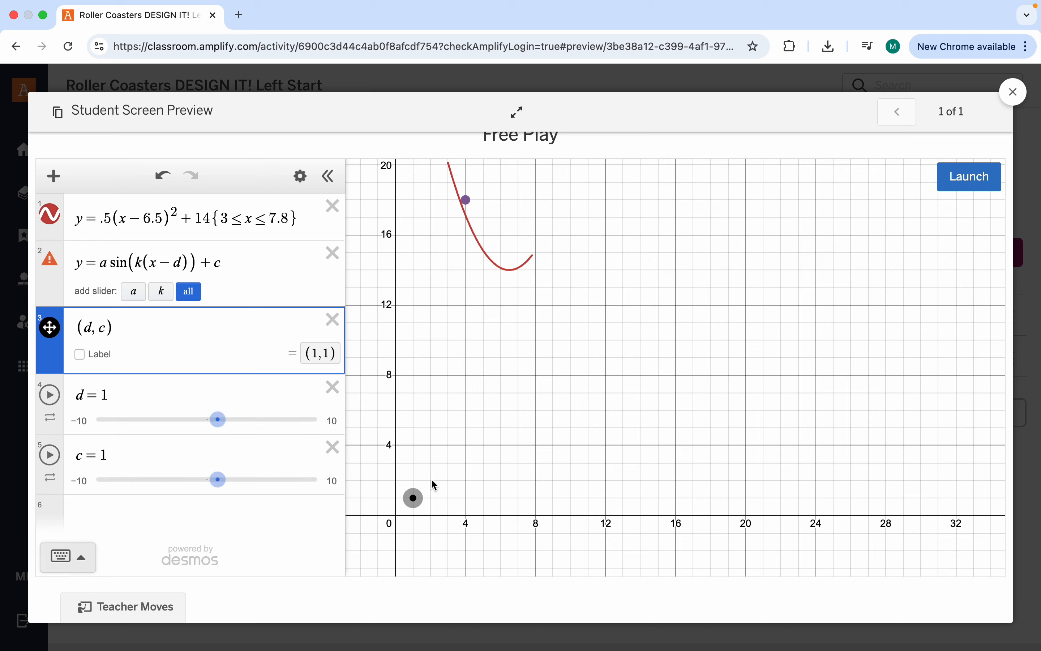
Add the point (0, a) with a slider for a, and move the point up to about (0, 2.24)
click(147, 508)
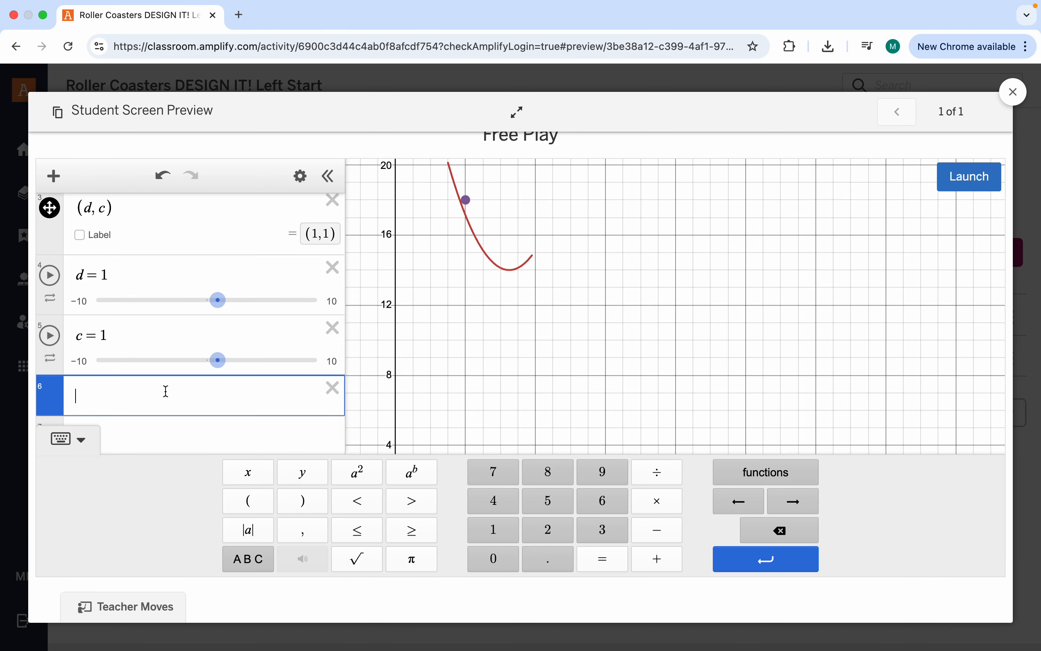
scroll(165, 394, up, 2)
scroll(168, 397, down, 2)
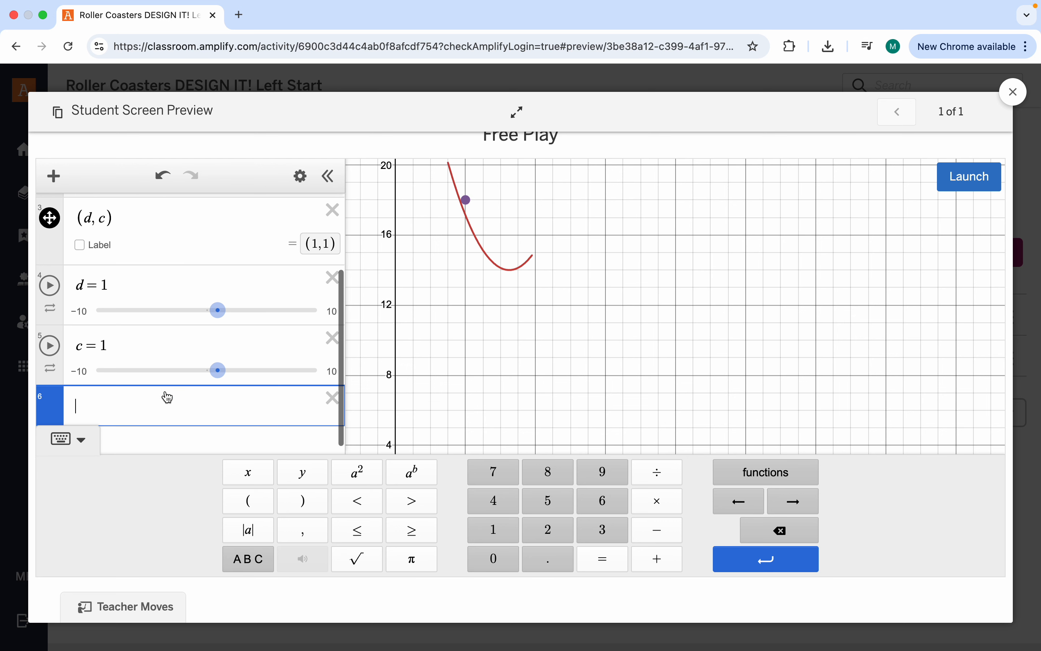
text((a,)
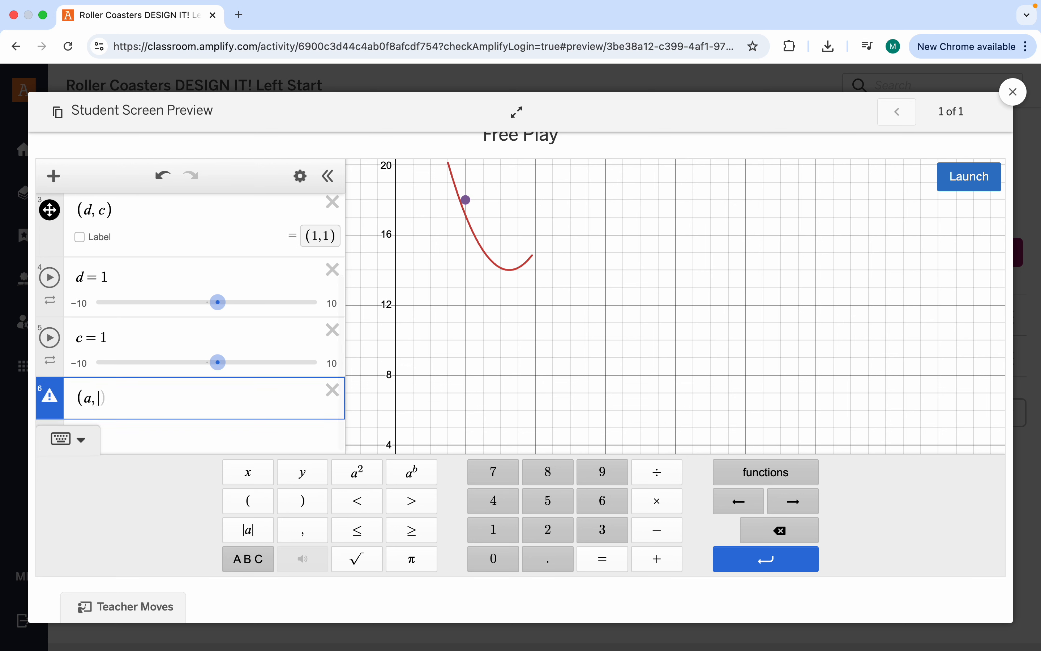
text(0,a)
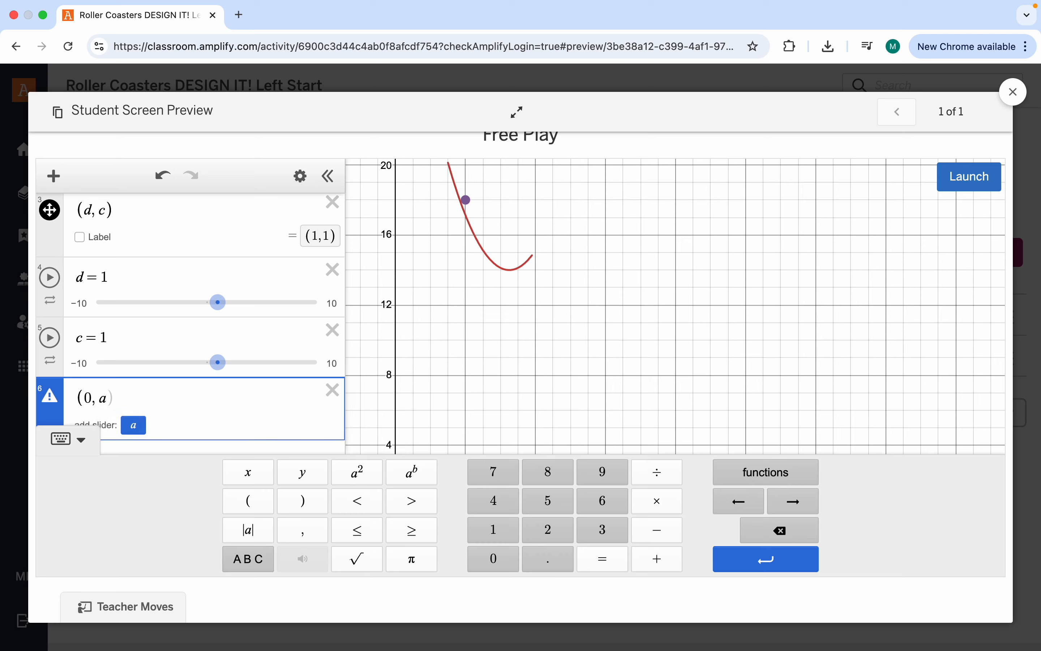
click(129, 426)
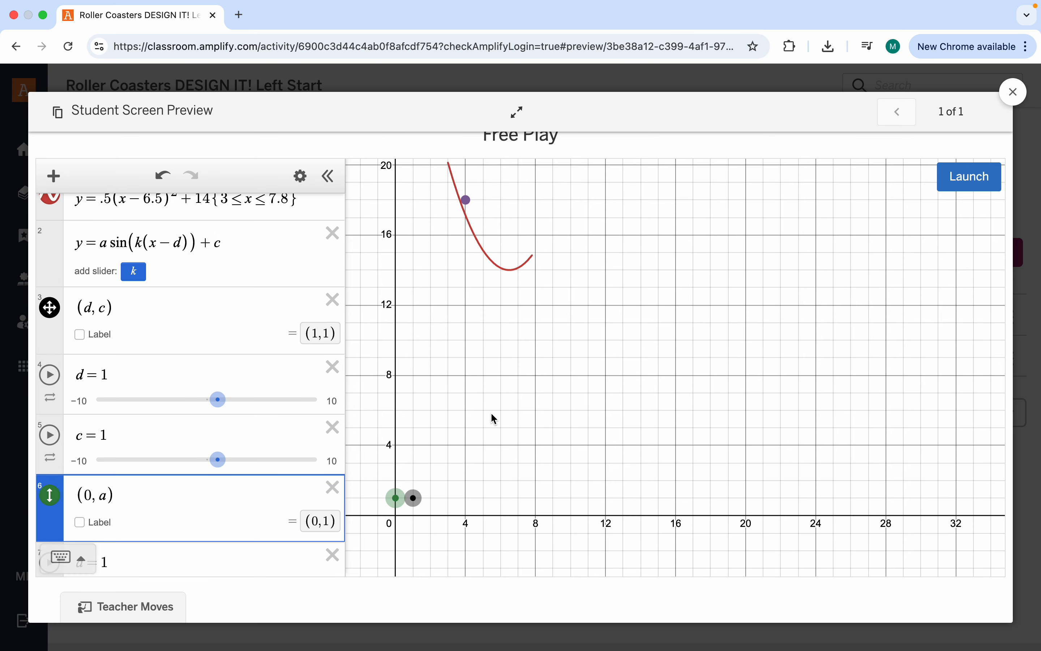
drag(392, 499, 301, 478)
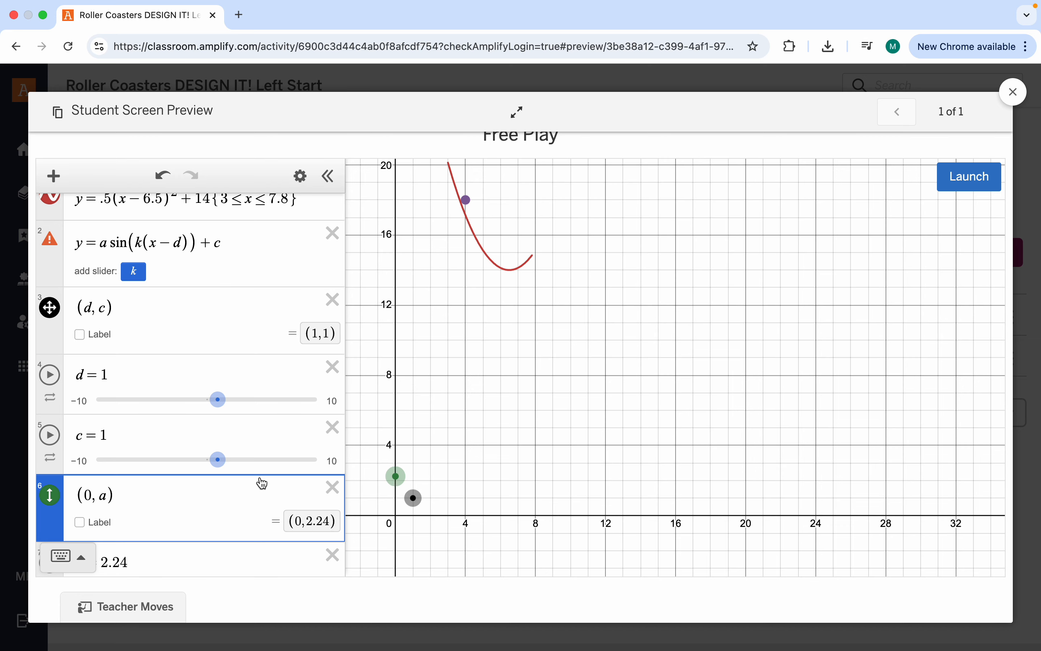
Add the point (k, 0) as the eighth expression and create a slider for k
scroll(227, 488, down, 3)
click(147, 528)
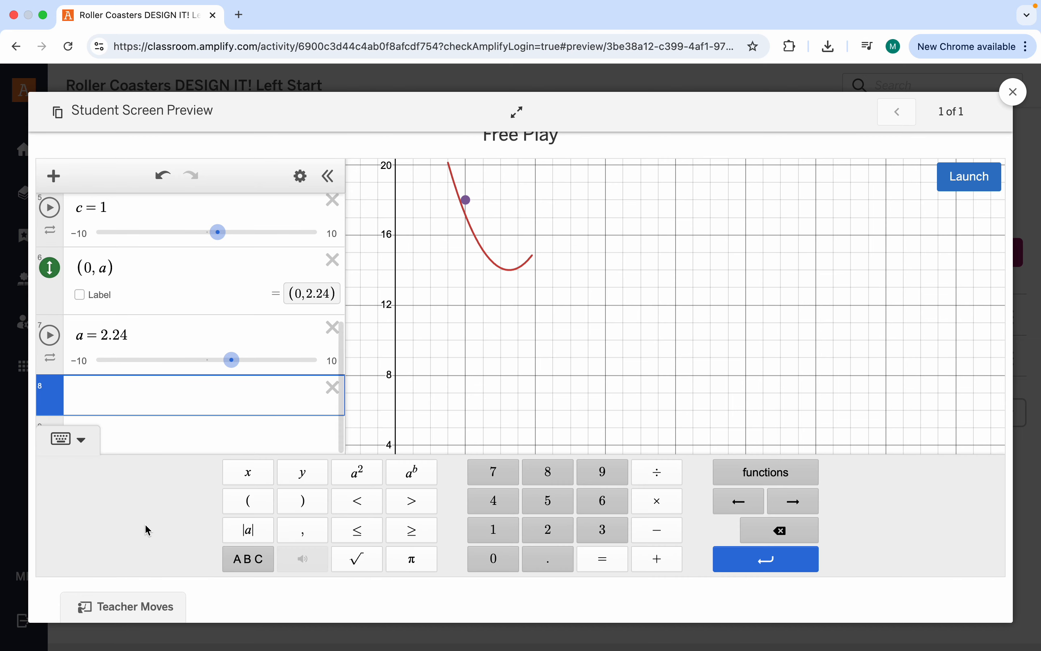
text((k,)
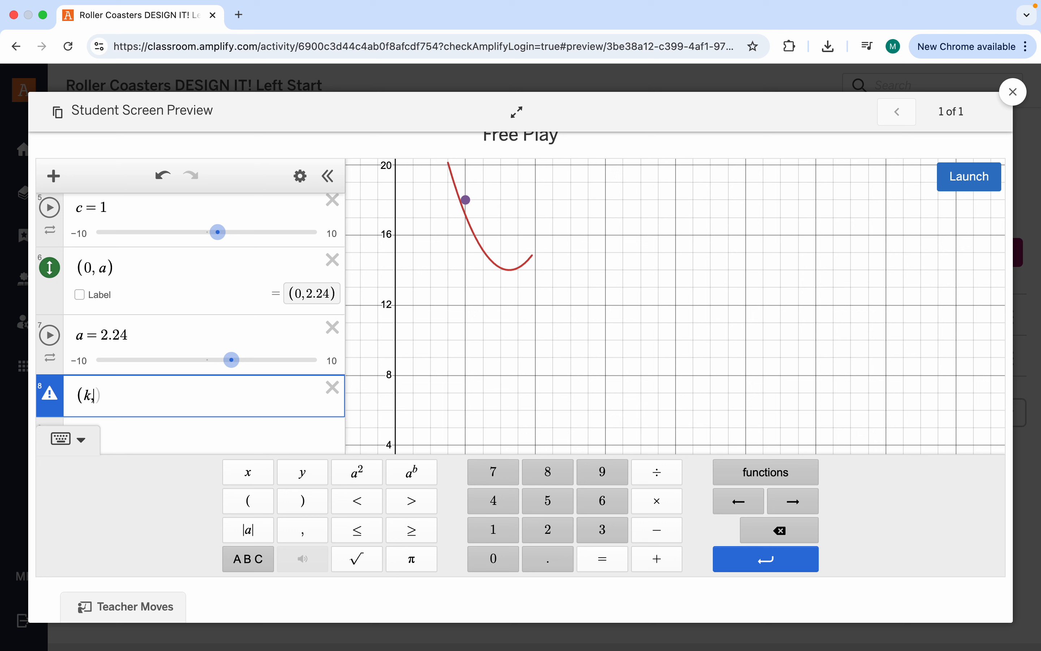
text(0)
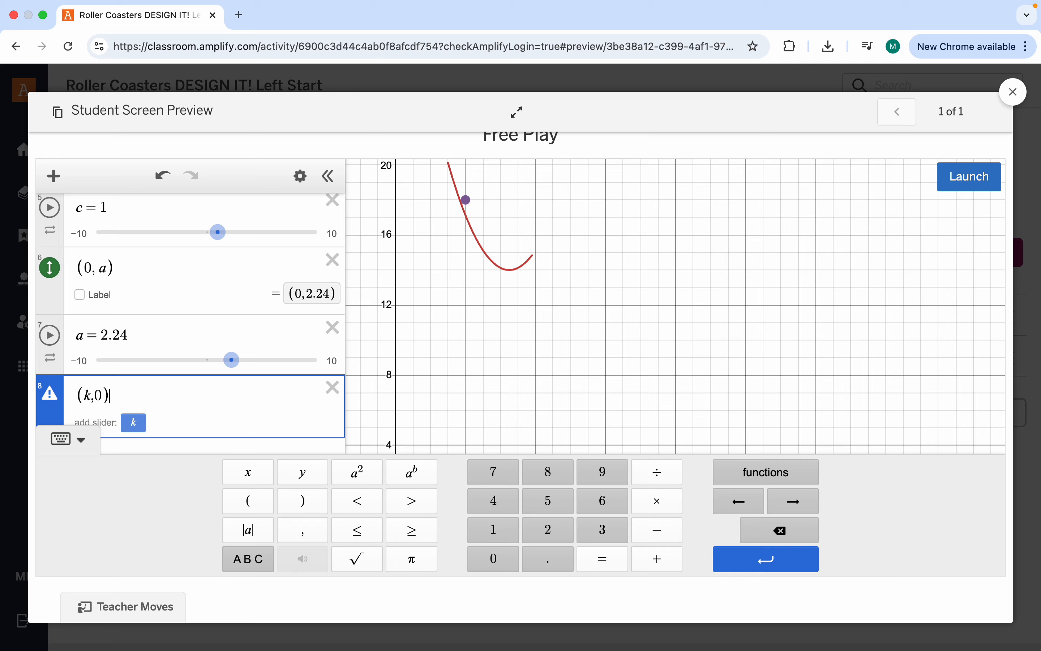
click(134, 422)
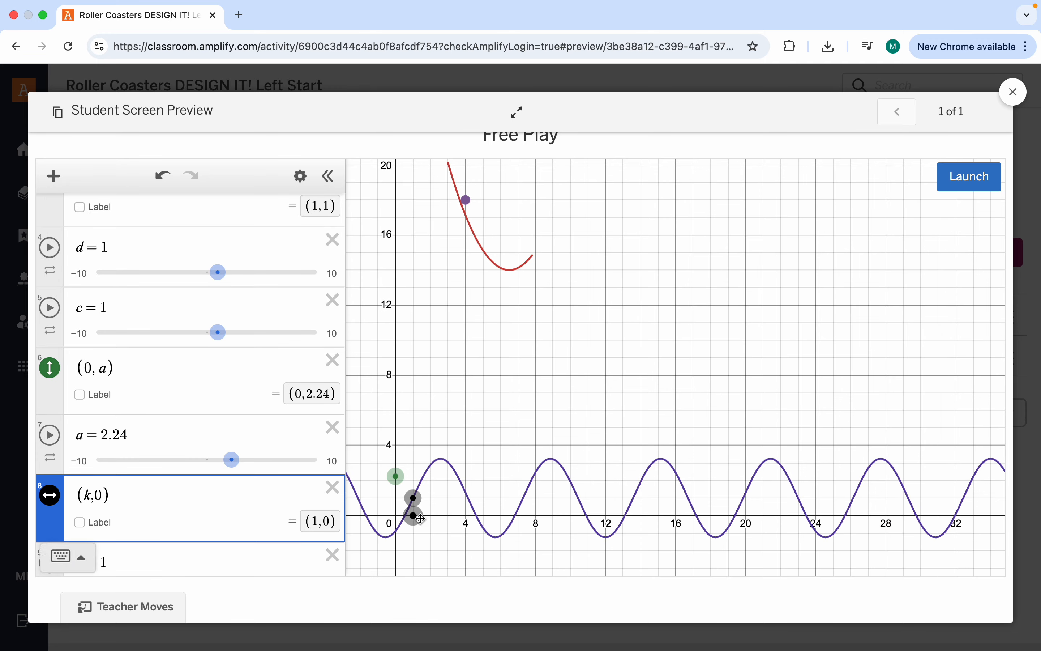
Move the point (k, 0) along the x-axis to (2, 0) and colour it orange
drag(414, 515, 432, 516)
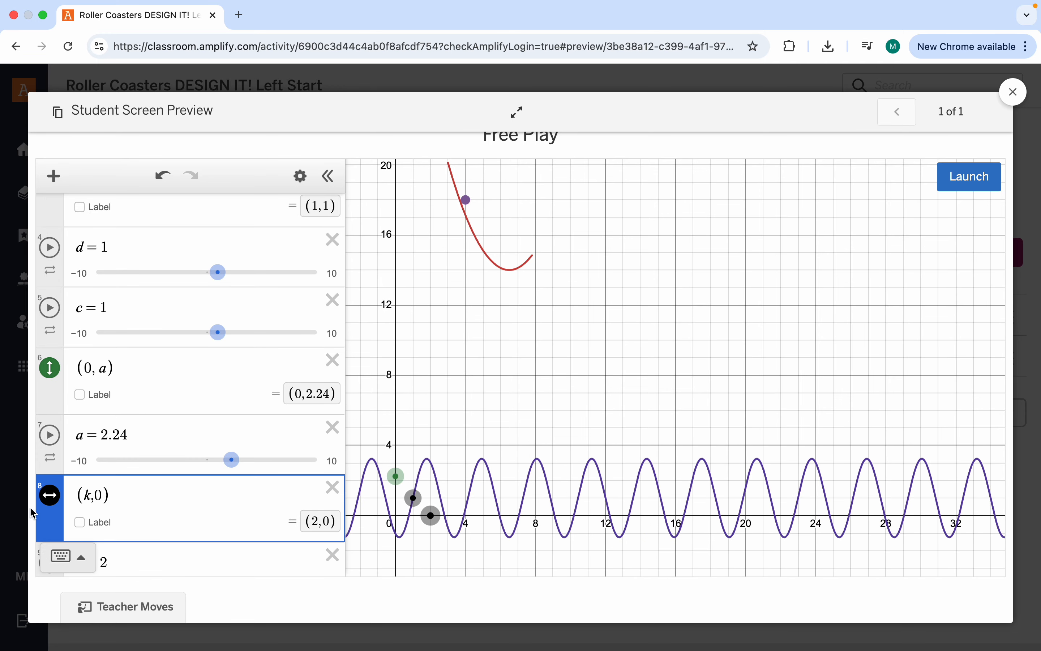
click(50, 495)
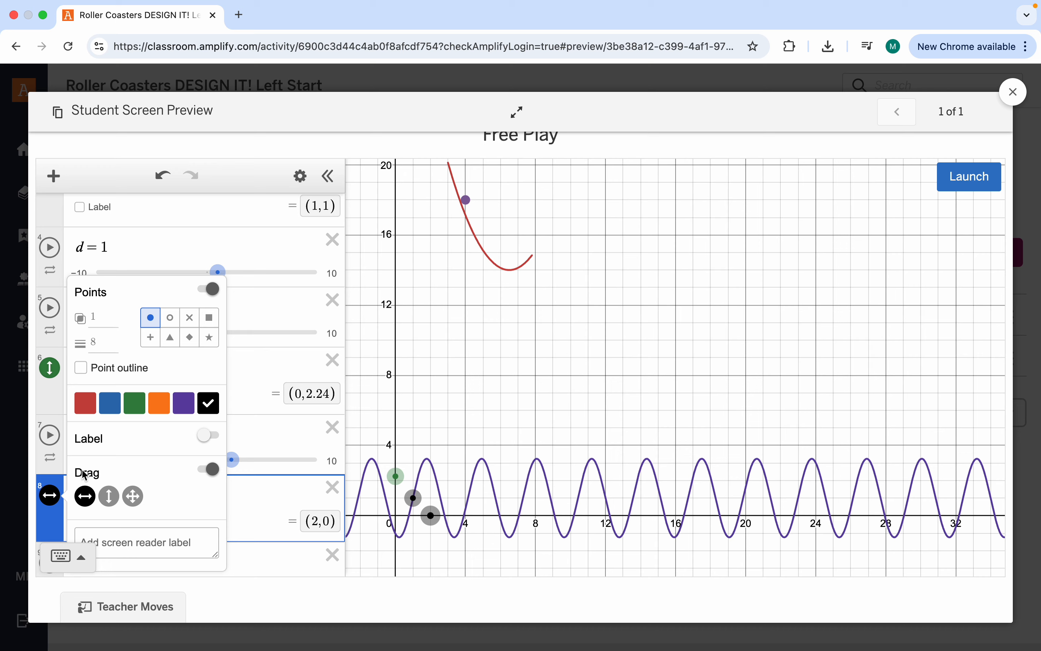
click(159, 403)
Move the point (d, c) up to about (8.33, 14.4), beside the parabola's lower end
drag(414, 498, 448, 430)
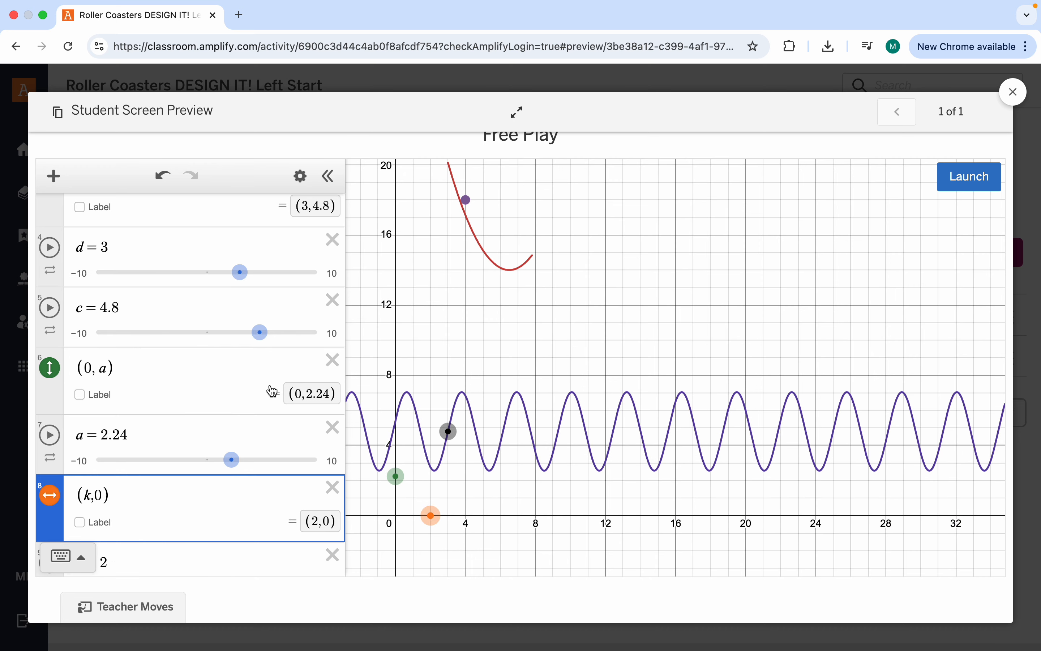
scroll(215, 384, up, 5)
scroll(101, 312, up, 2)
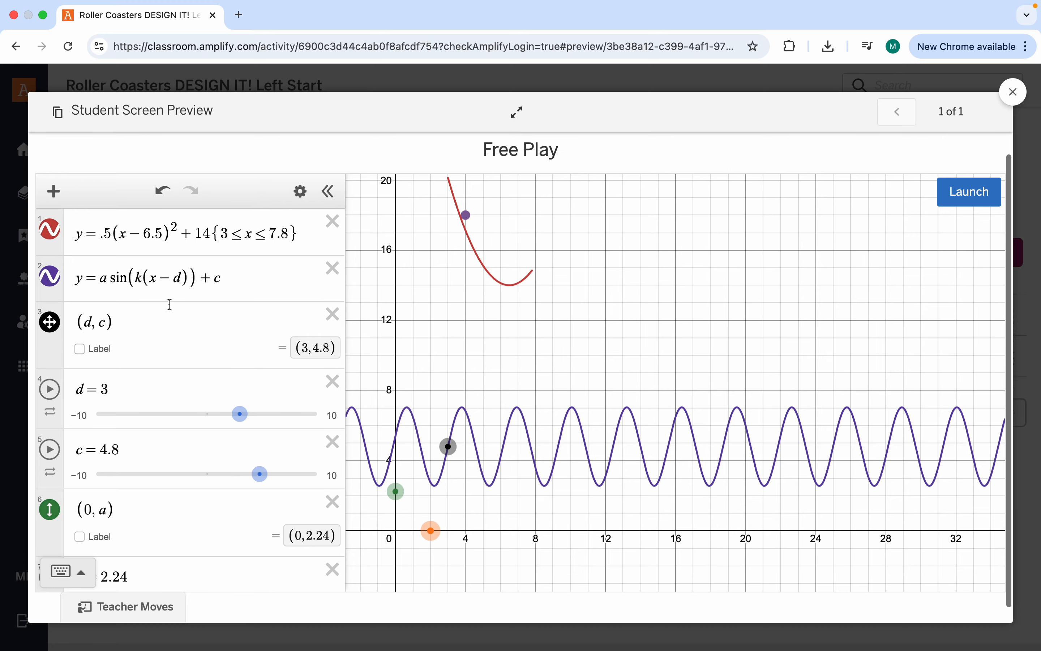
drag(448, 469, 542, 302)
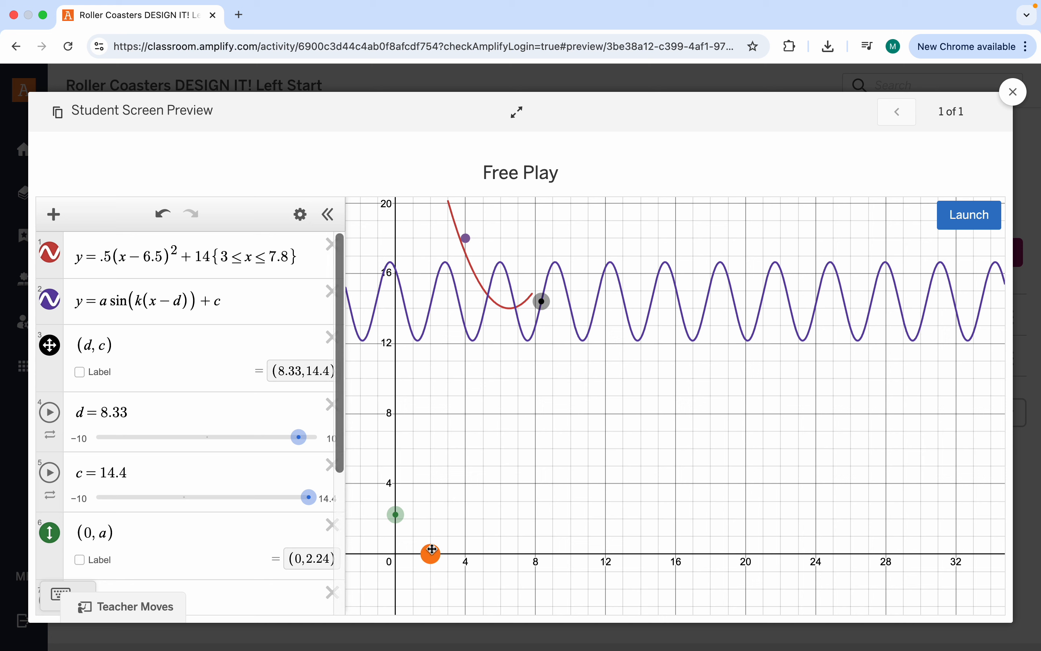
Widen the sine waves by setting k to 0.6, and move the point (d, c) to about (7.13, 13.95) so the curves meet
drag(431, 554, 408, 554)
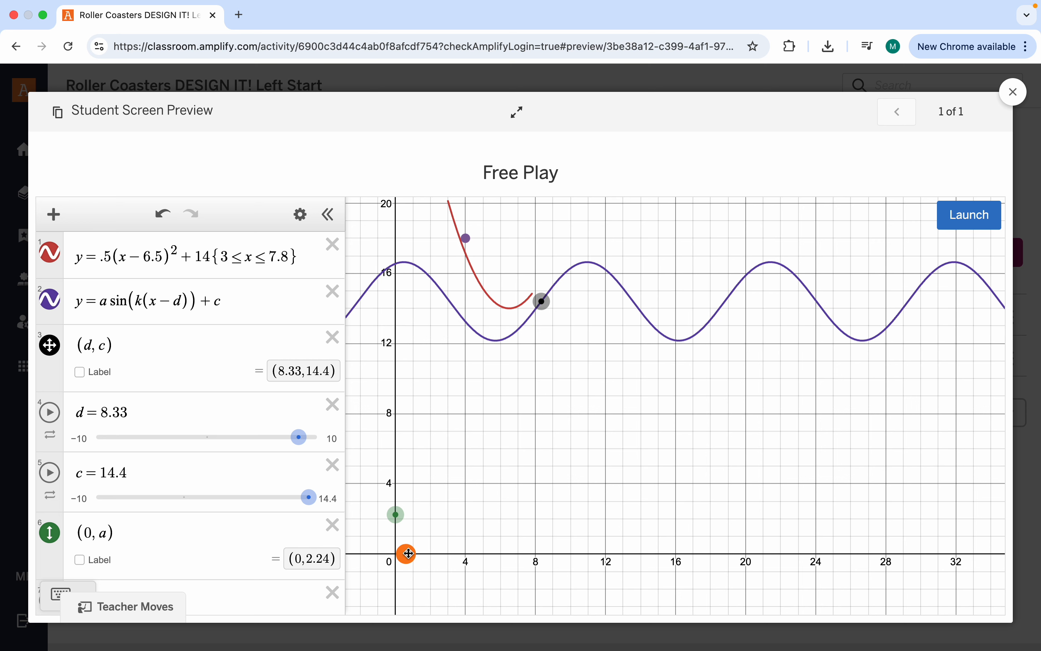
drag(542, 301, 523, 311)
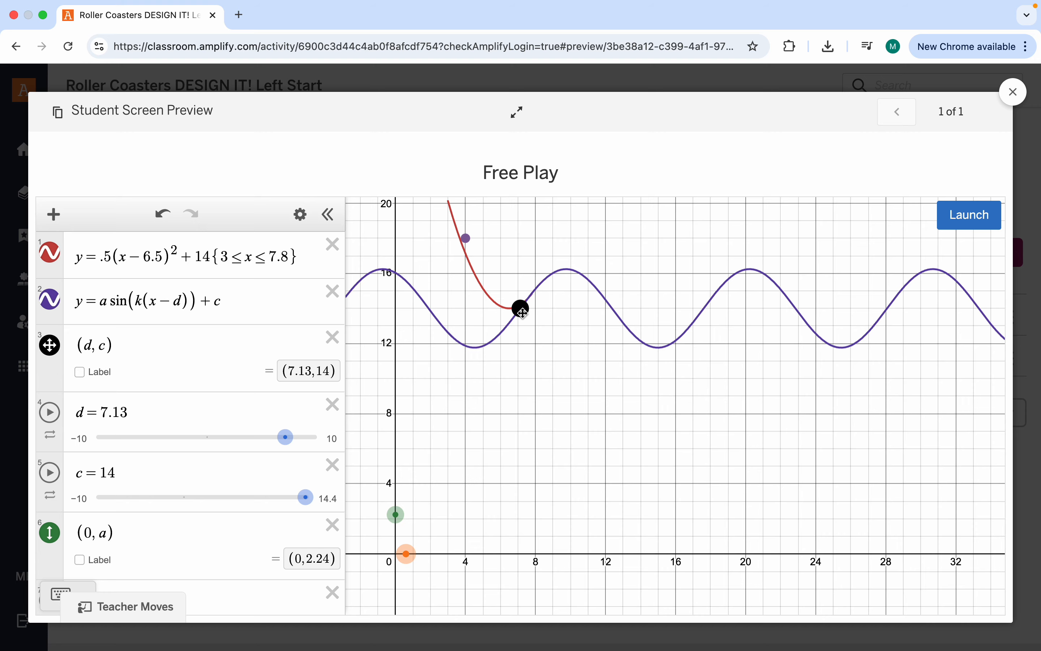
drag(523, 312, 523, 312)
Examine the junction of the parabola and sine curve up close, and launch the marble to test the track
scroll(537, 303, up, 5)
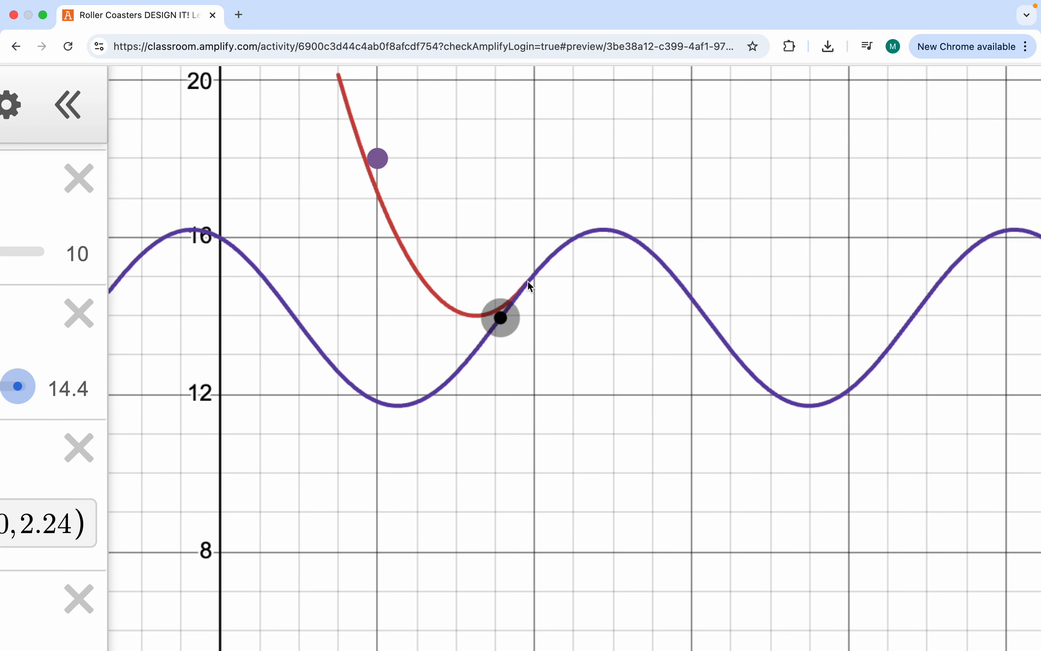
scroll(740, 317, down, 3)
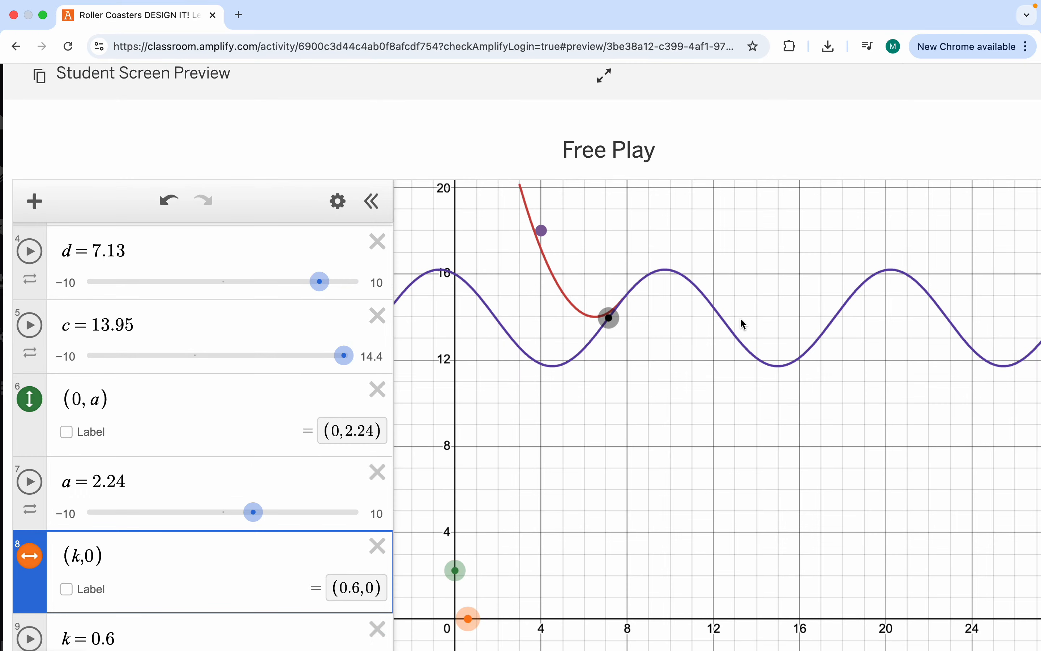
scroll(740, 317, down, 2)
click(980, 222)
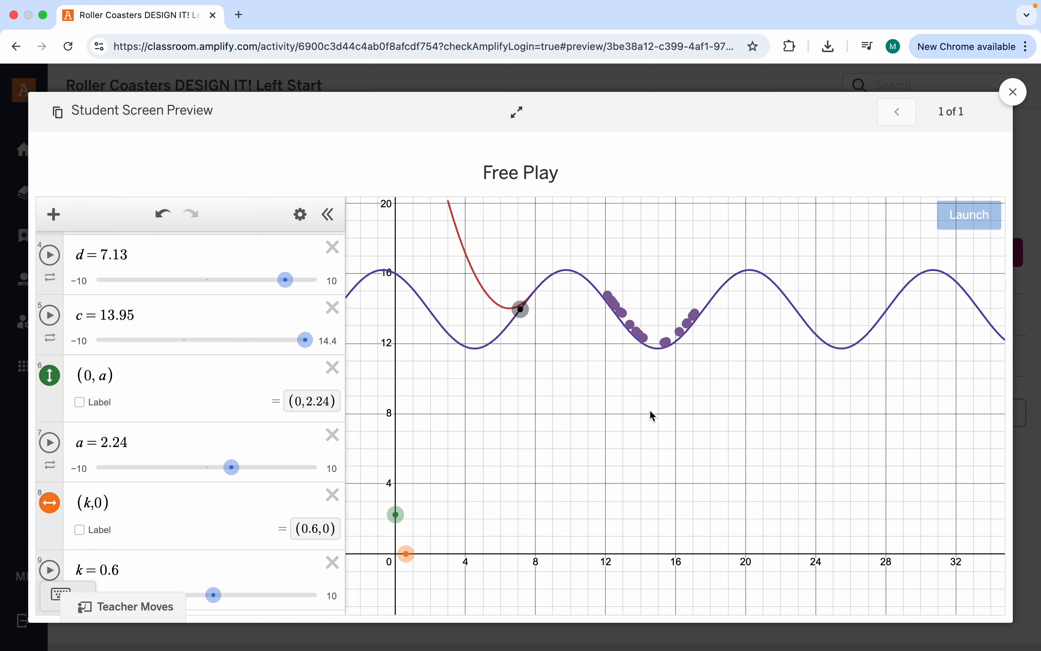
Replace the amplitude a in the sine equation with 2.24
scroll(142, 439, up, 4)
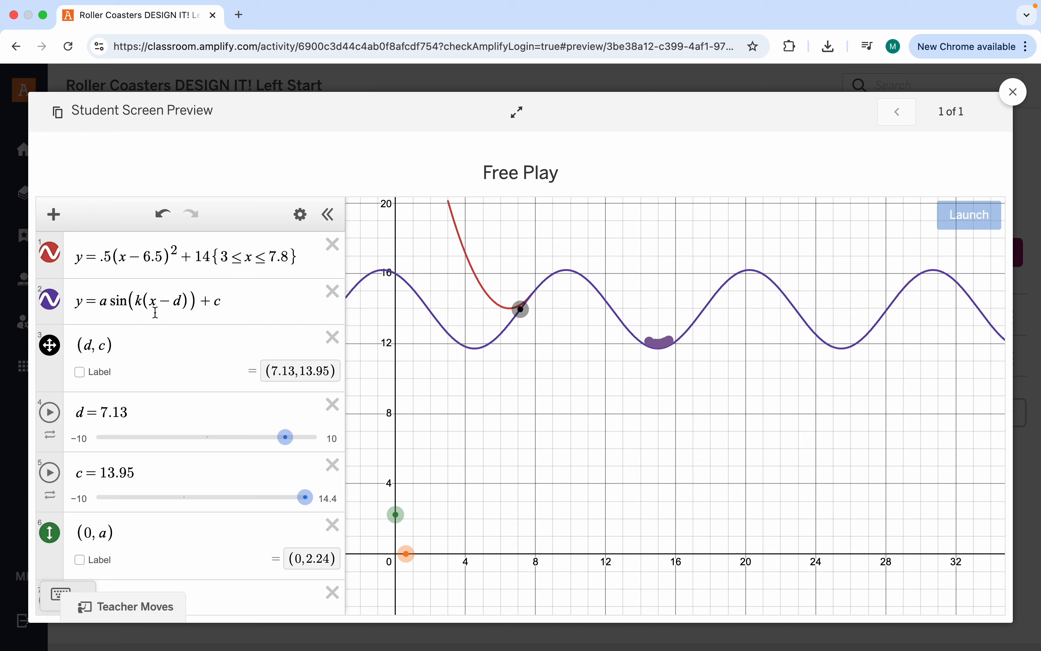
click(111, 303)
scroll(186, 395, down, 6)
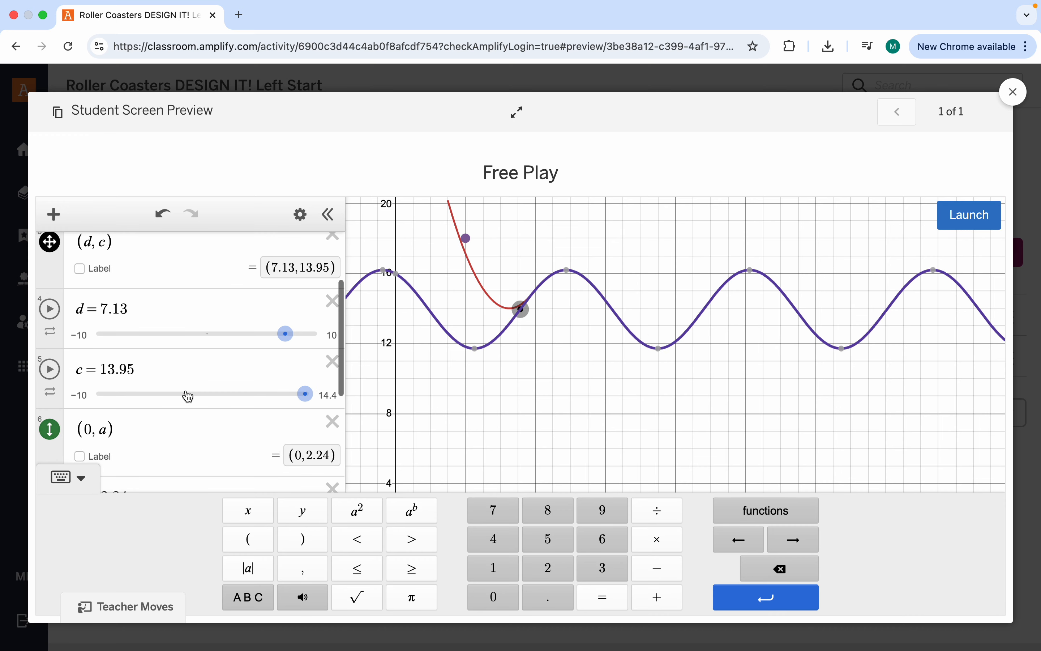
scroll(188, 396, up, 6)
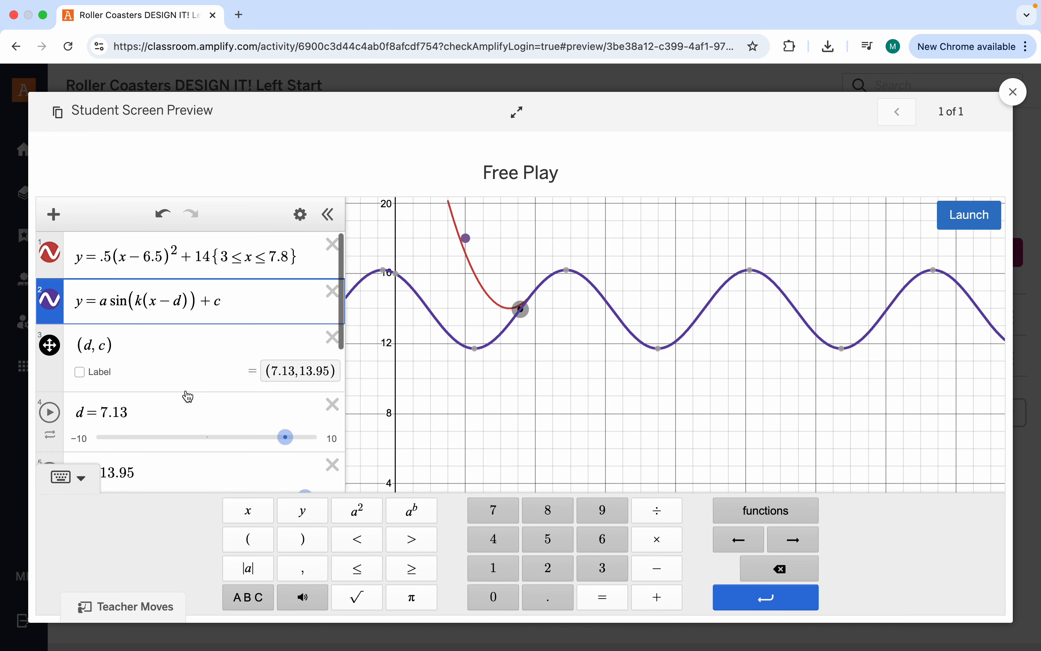
key(BackSpace)
text(2.24)
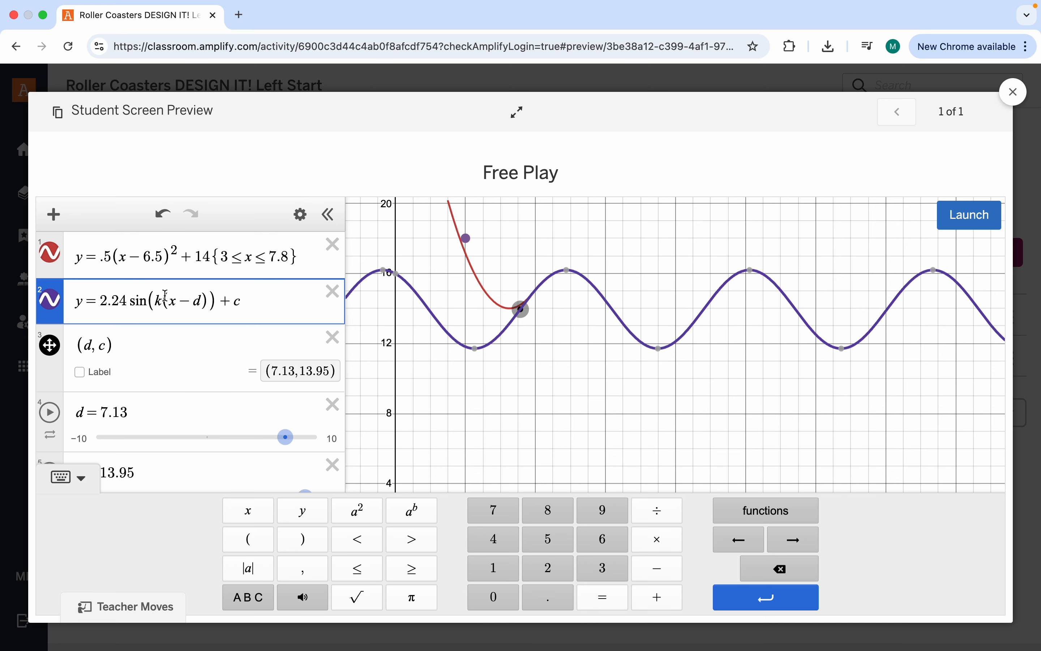
Replace k in the sine equation with 0.6
scroll(185, 394, down, 8)
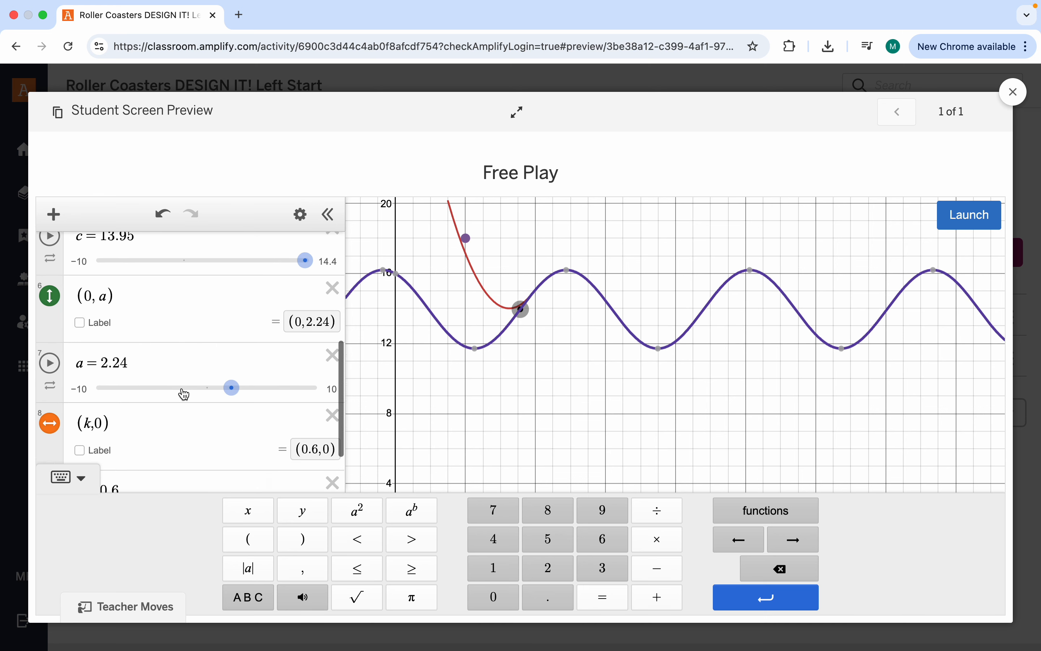
scroll(186, 394, up, 8)
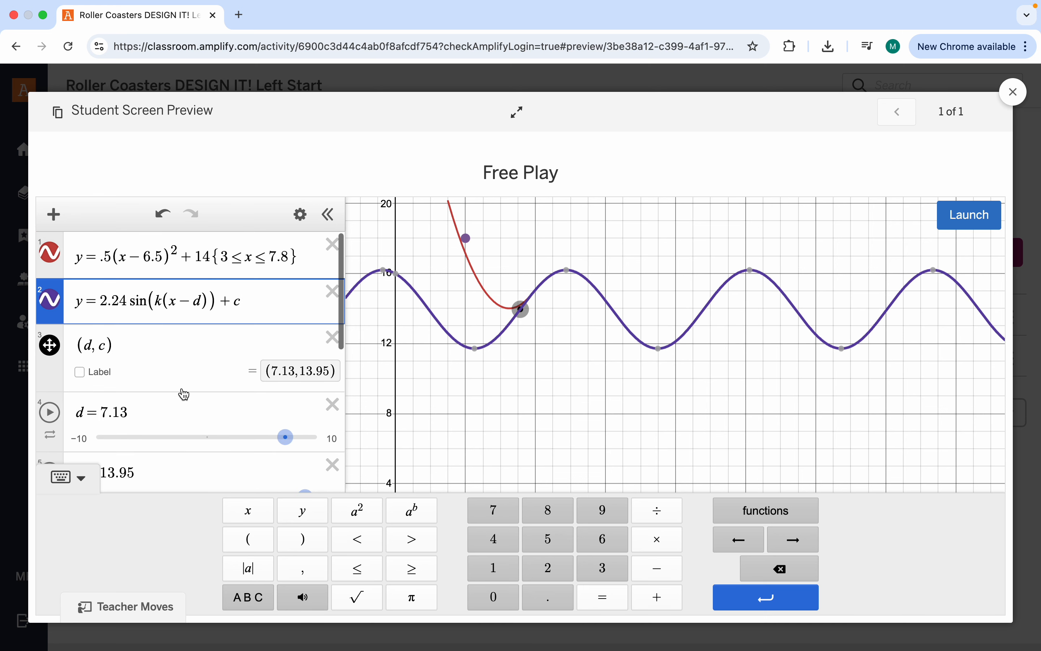
key(BackSpace)
text(0.6)
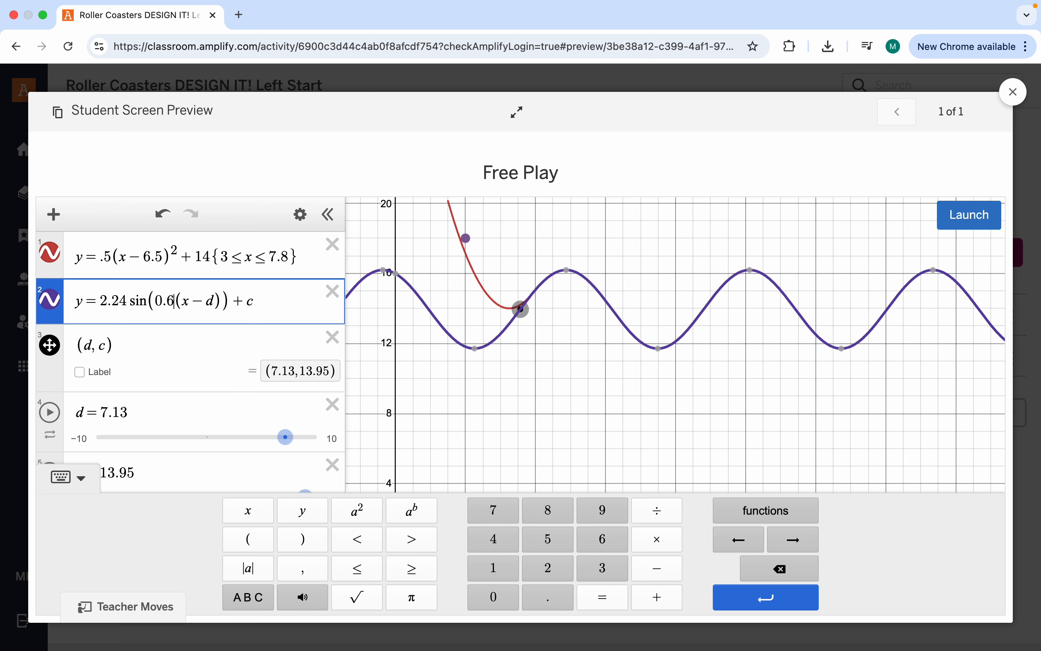
Replace the horizontal shift d in the sine equation with 7.13
scroll(225, 348, down, 2)
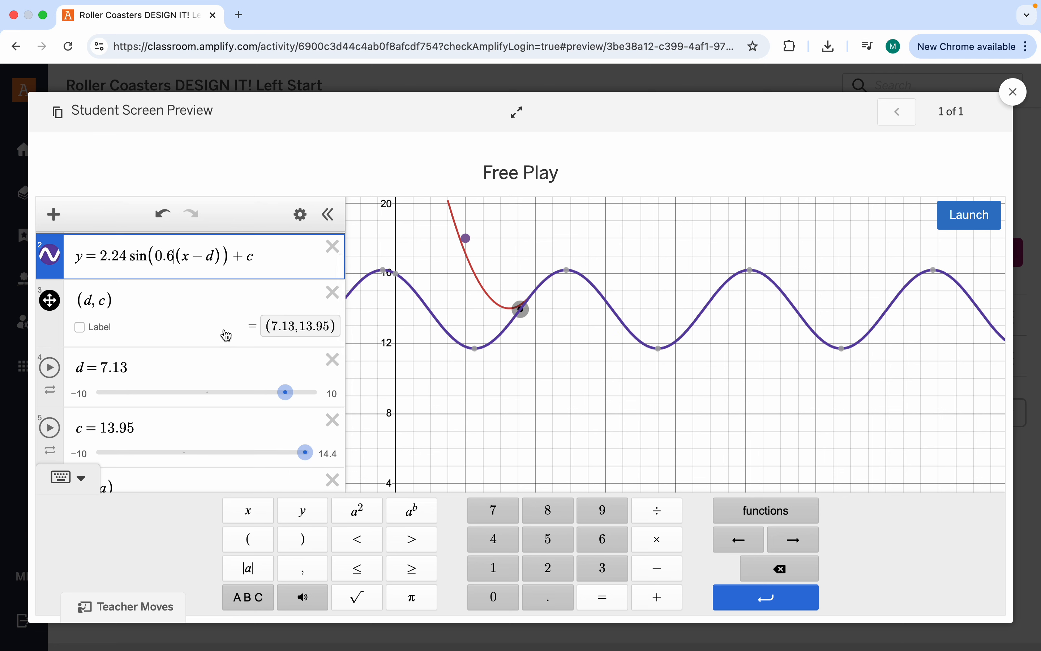
scroll(224, 332, up, 2)
click(219, 295)
key(BackSpace)
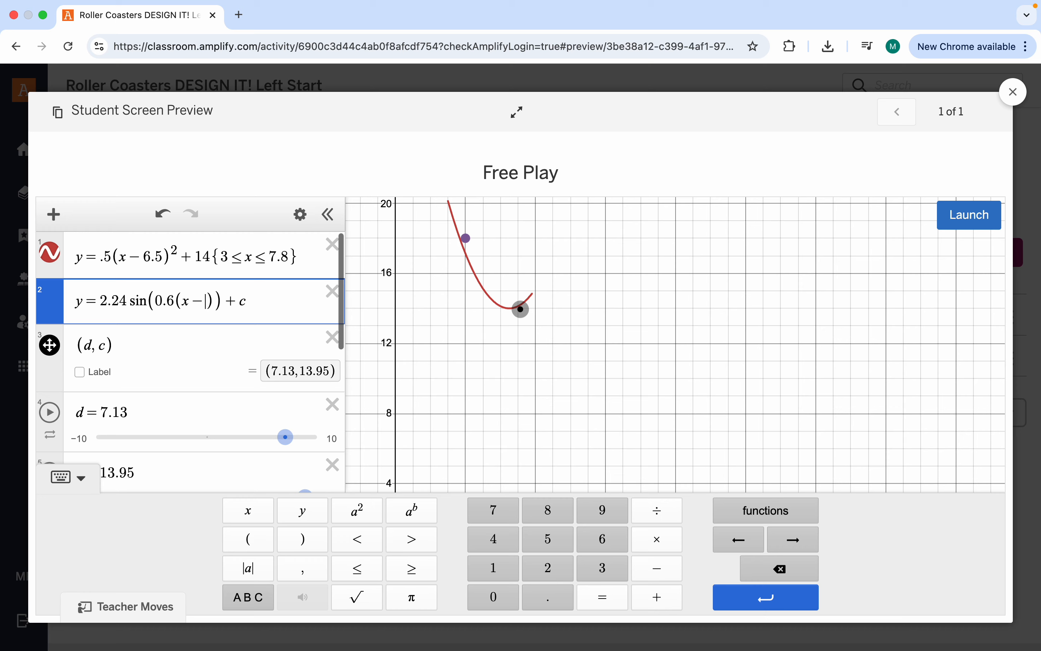
text(7.13)
Replace the vertical shift c in the sine equation with 13.95
scroll(206, 338, down, 3)
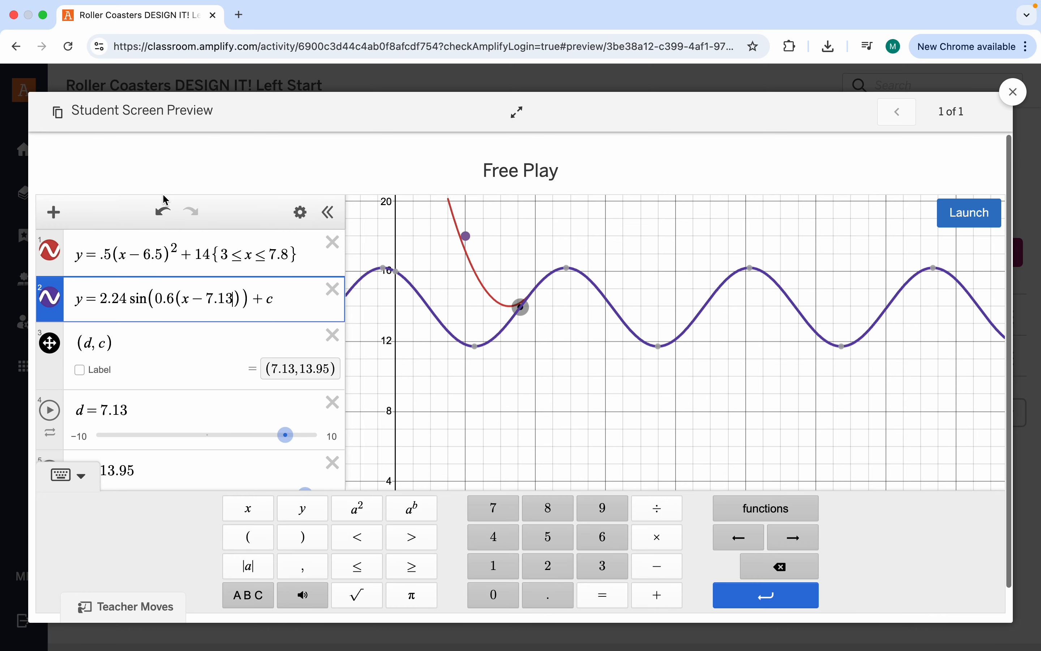
scroll(208, 339, up, 3)
click(276, 280)
key(BackSpace)
text(13)
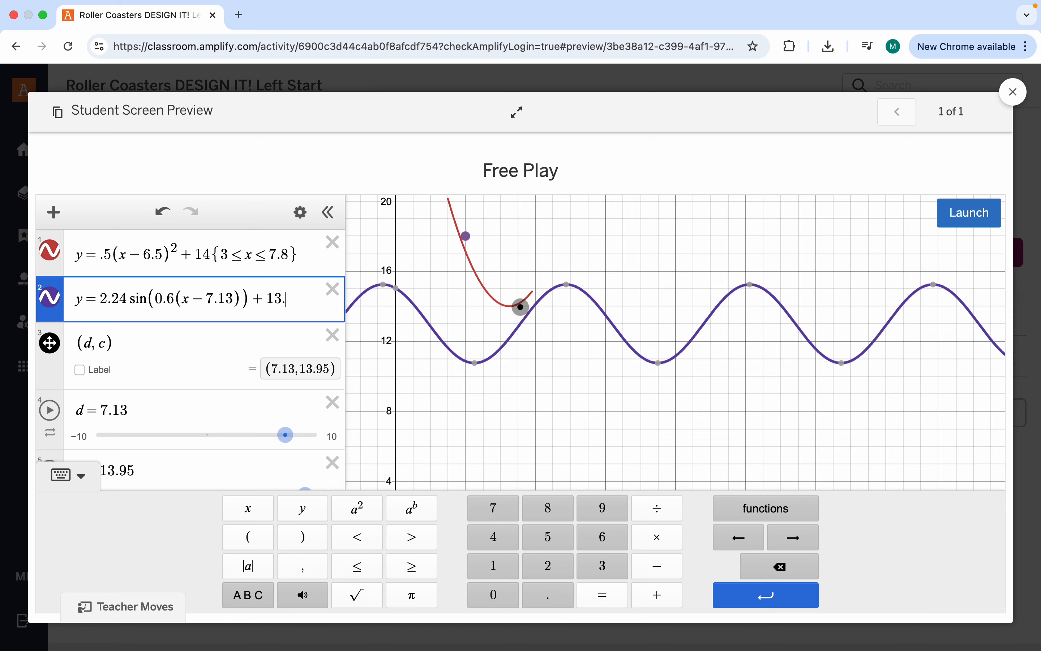
text(.95)
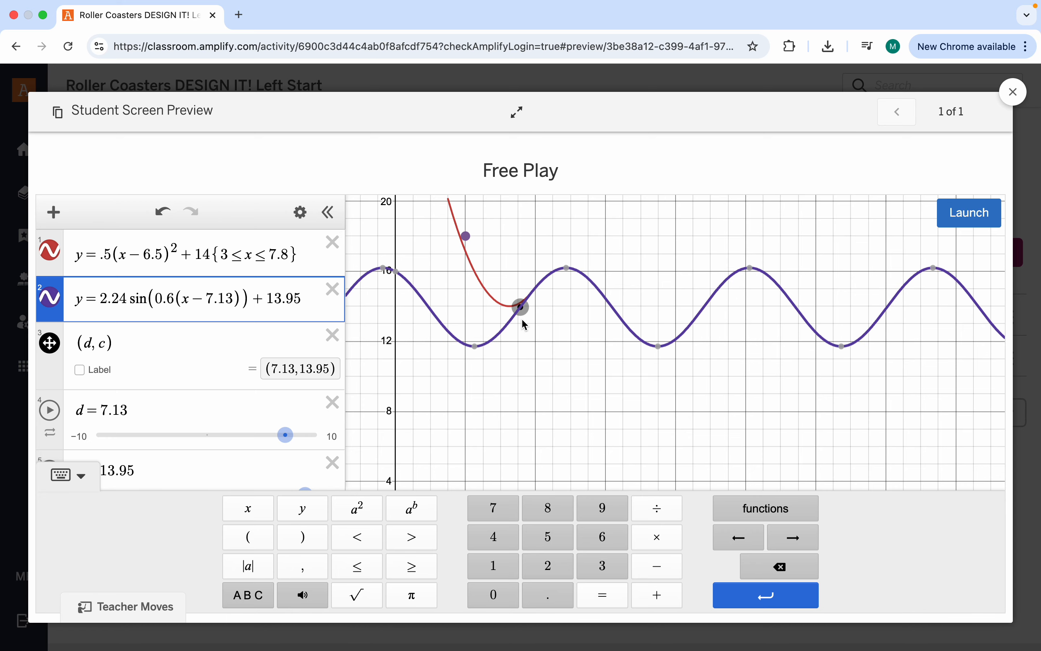
Restrict the domain of the sine curve to 7.8 ≤ x so it starts where the parabola ends
scroll(531, 293, up, 5)
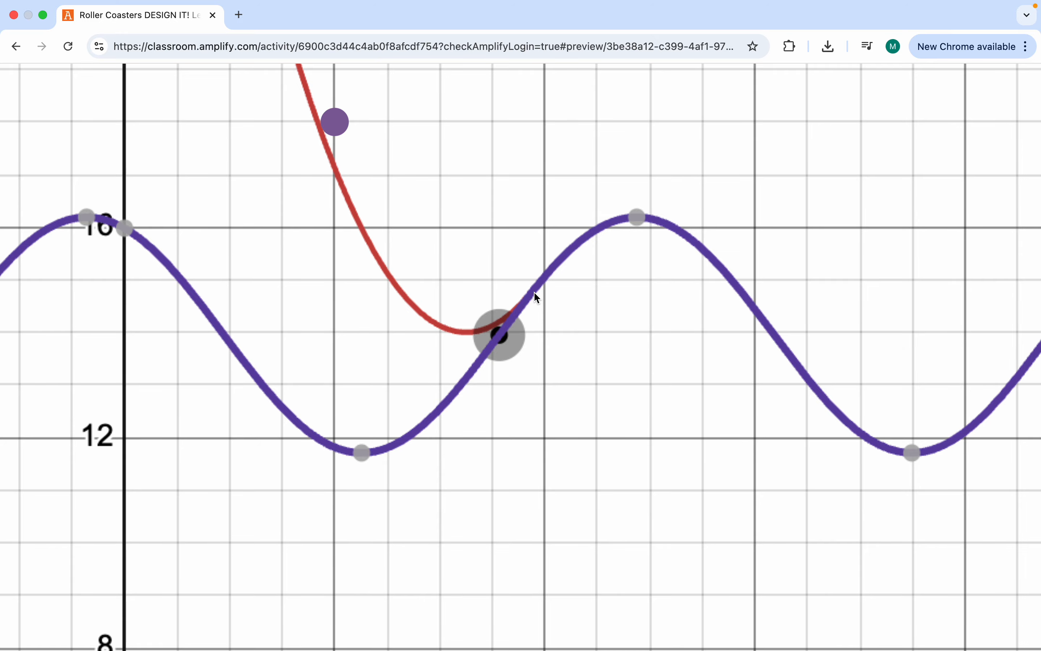
drag(534, 293, 536, 291)
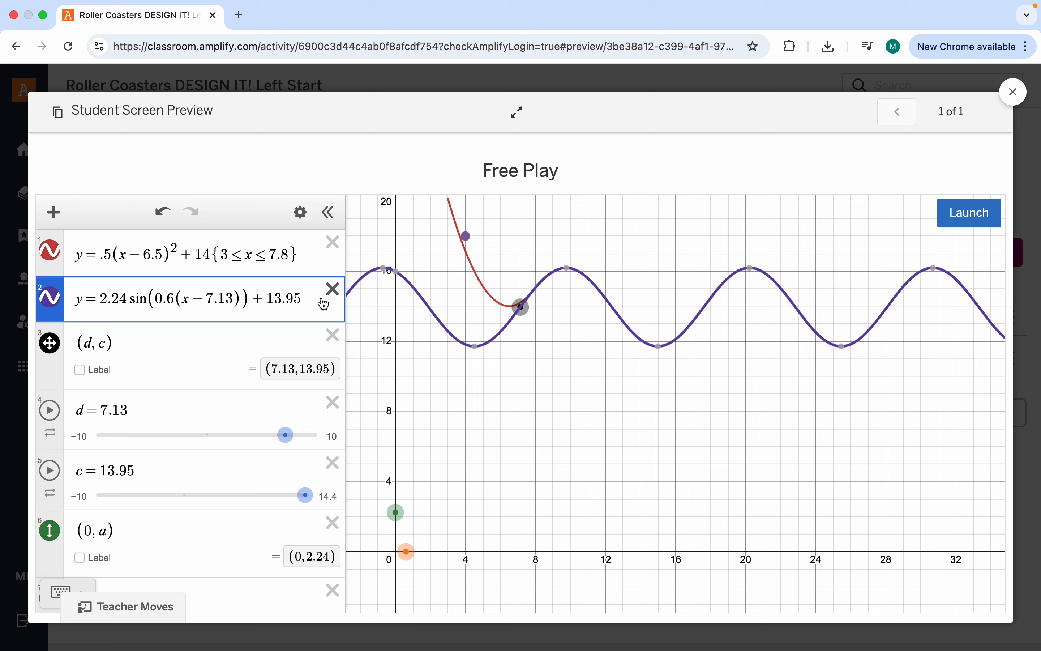
click(266, 302)
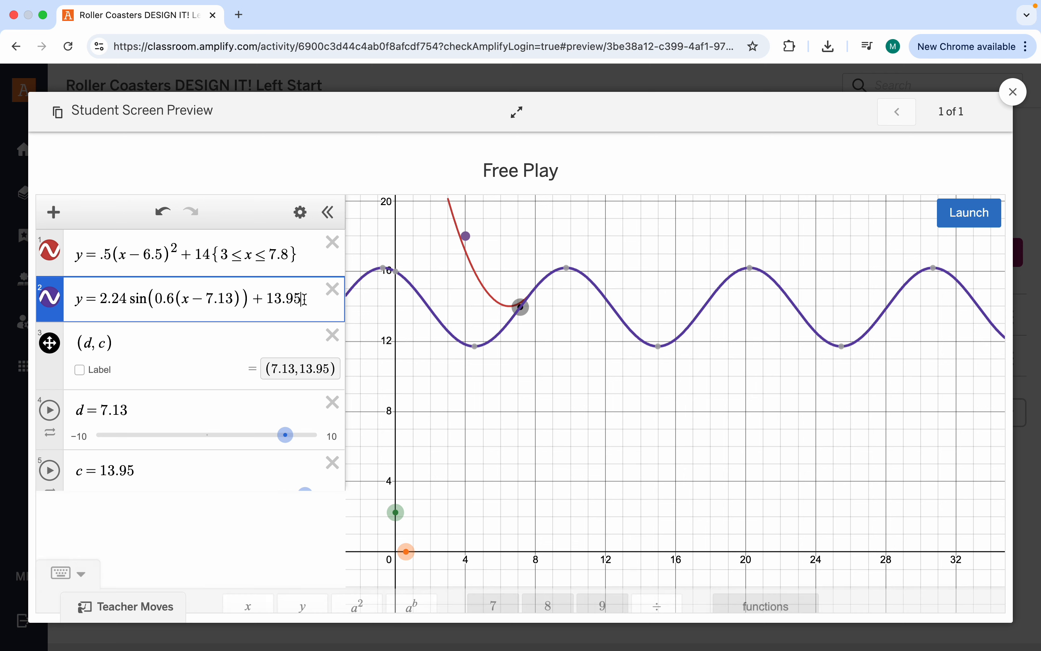
text({)
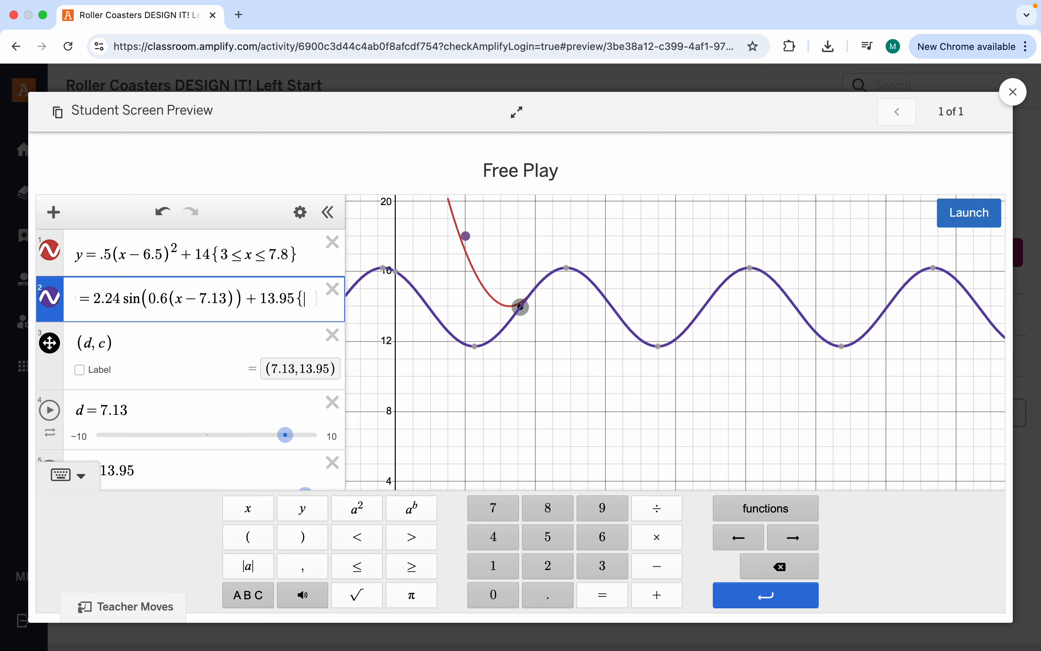
text(7.8)
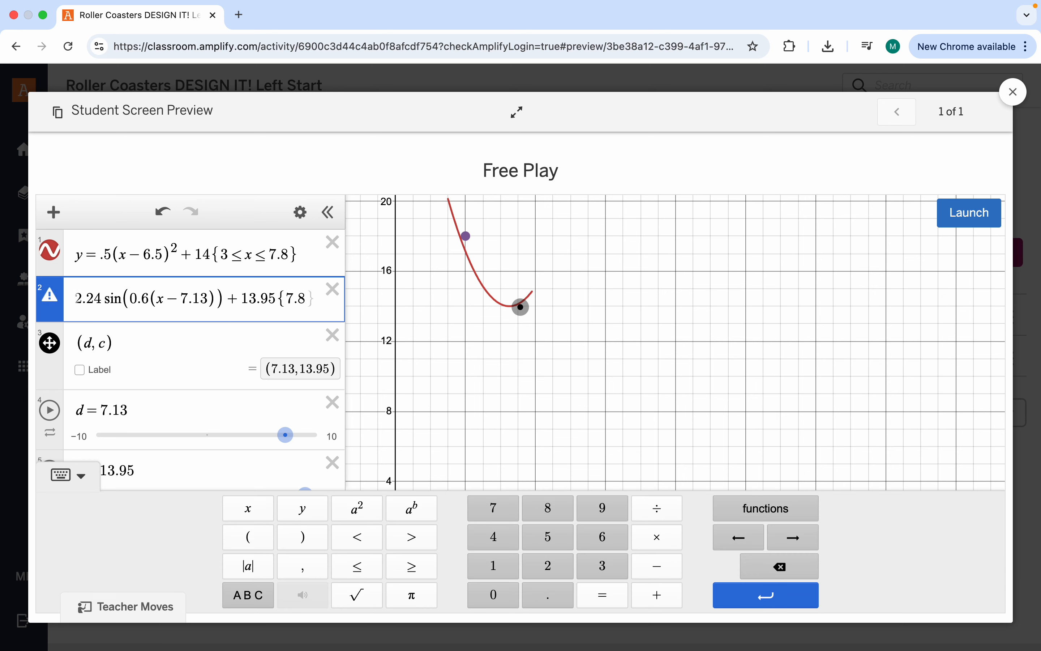
click(366, 565)
text(x)
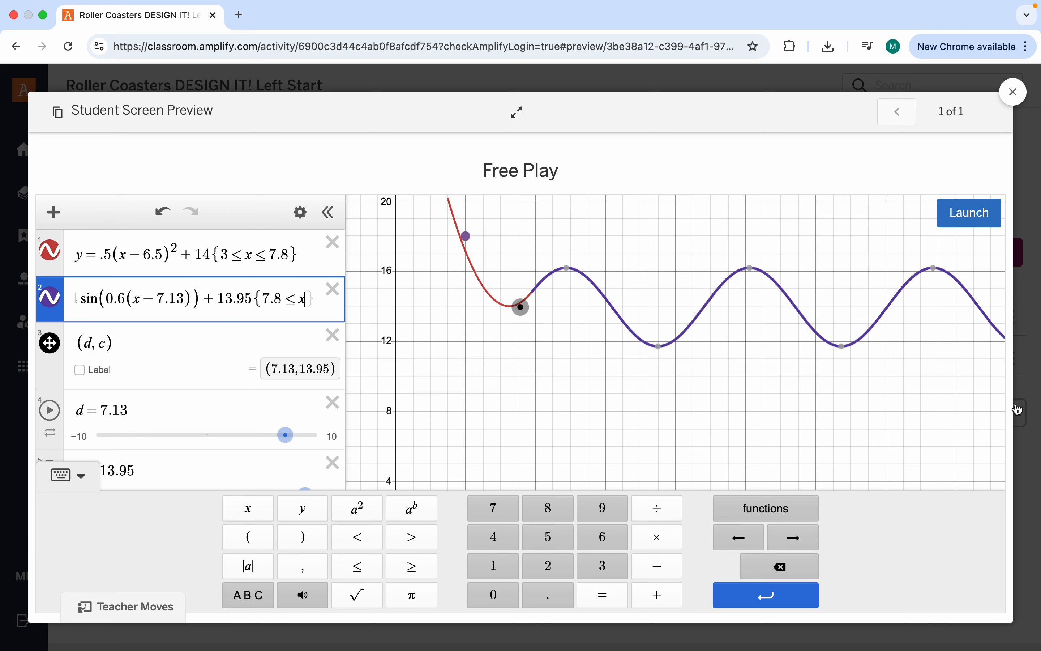
Launch the marble on the restricted track, and move the point (d, c) away to about (3.25, 4.4)
click(979, 218)
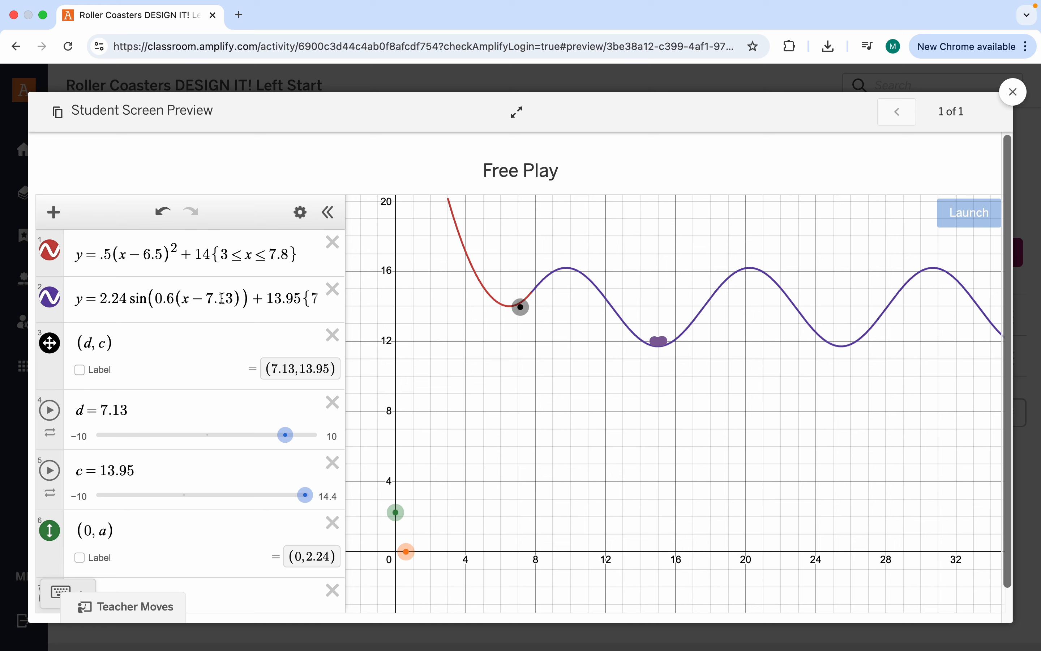
drag(520, 307, 460, 477)
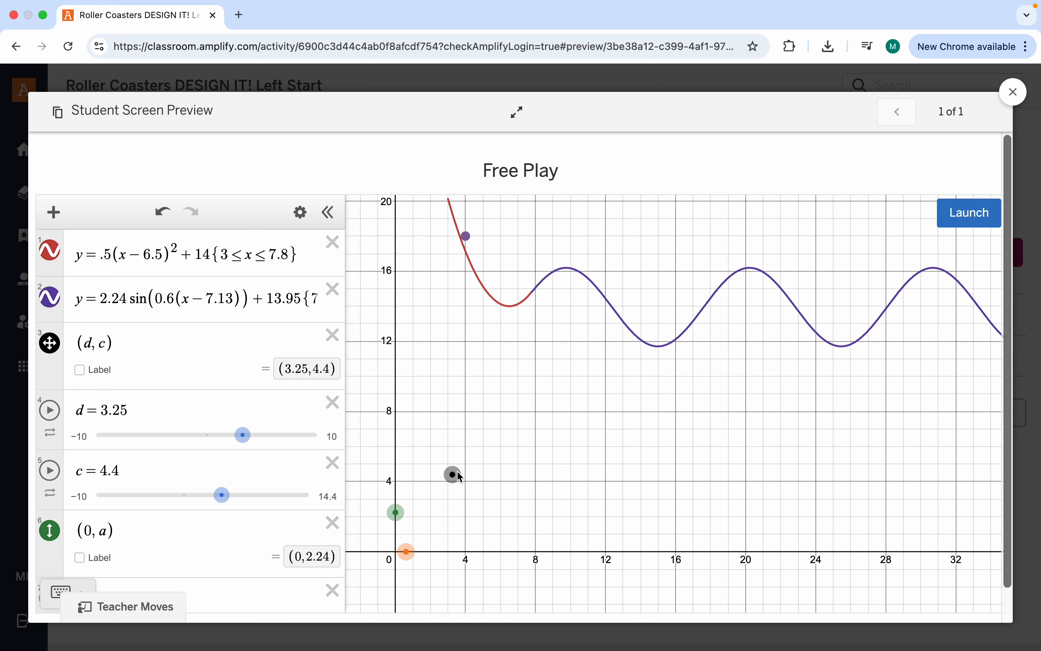
Add the logarithmic expression y = a log(k(x − d)) + c directly below the sine equation
click(257, 296)
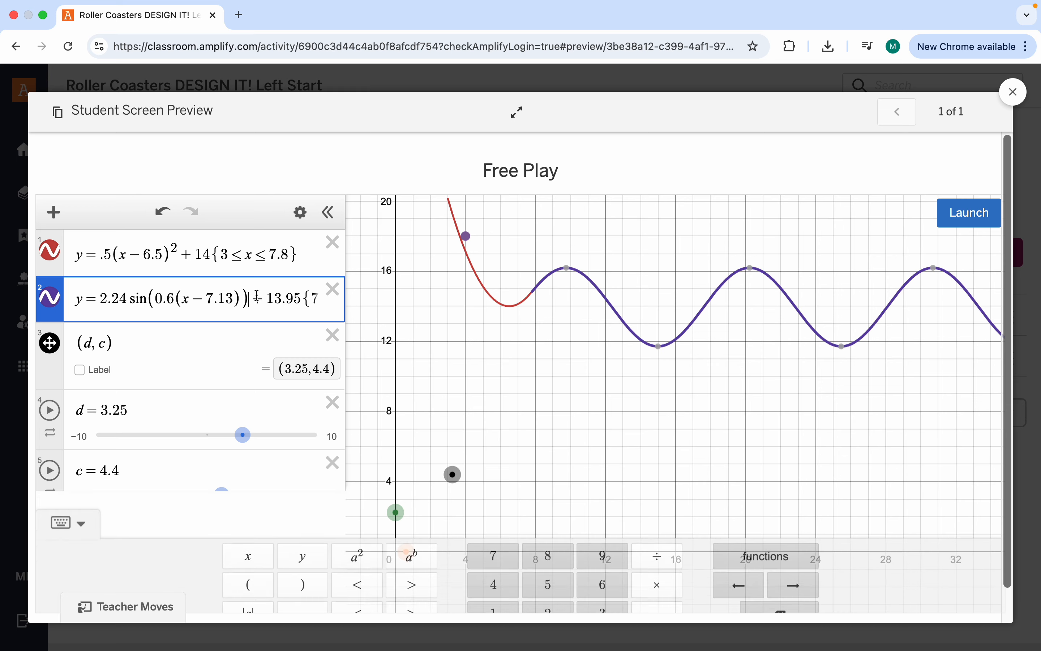
click(54, 212)
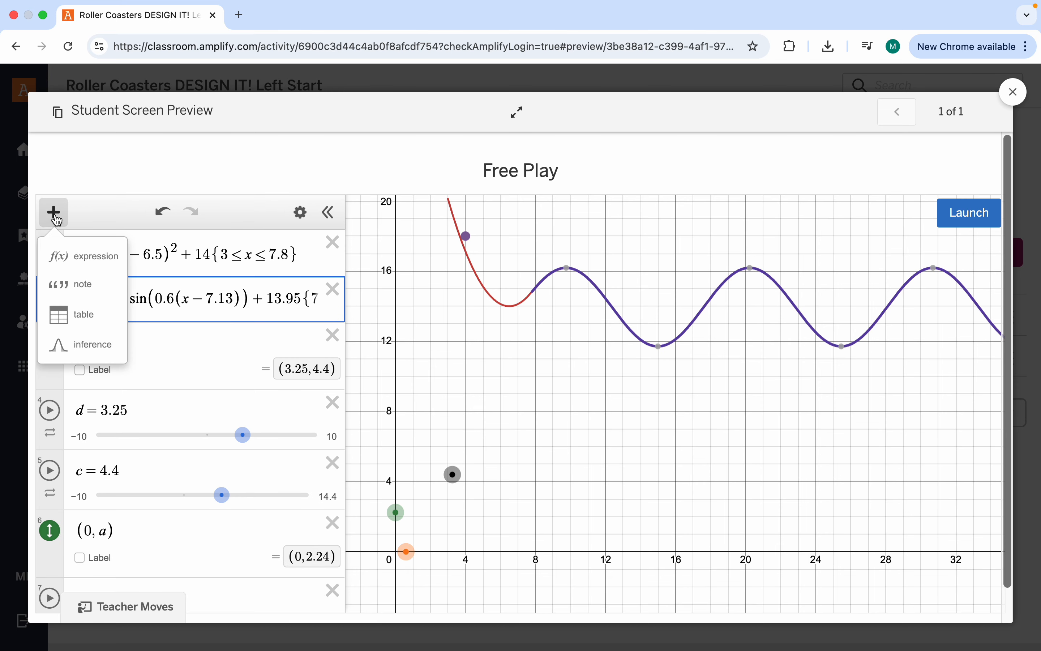
click(77, 263)
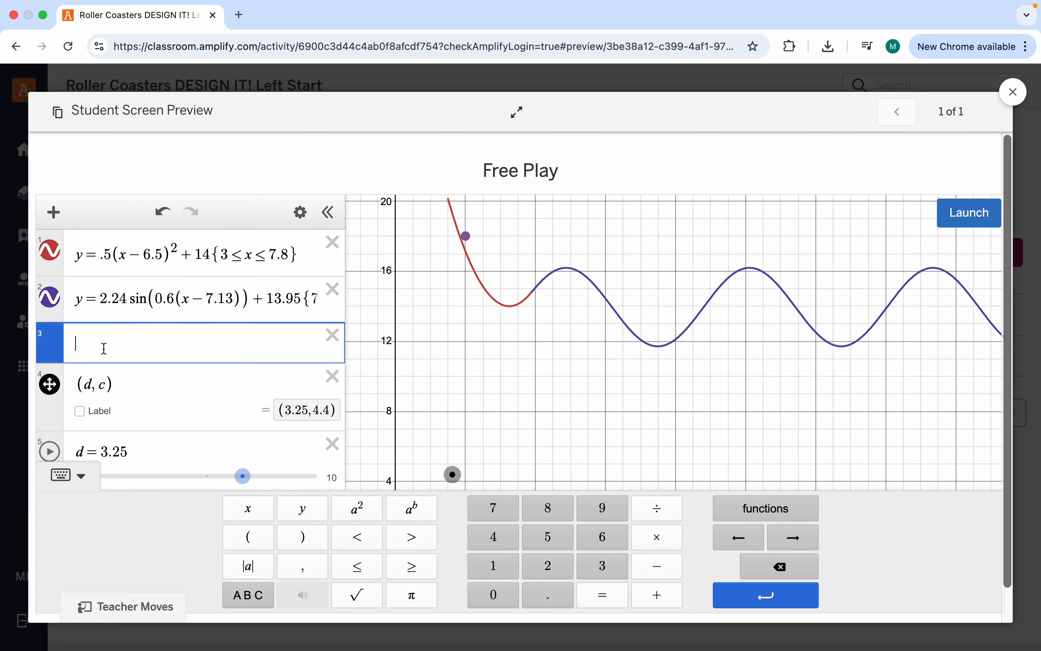
text(y)
text(=d)
text(log)
text(()
text(k()
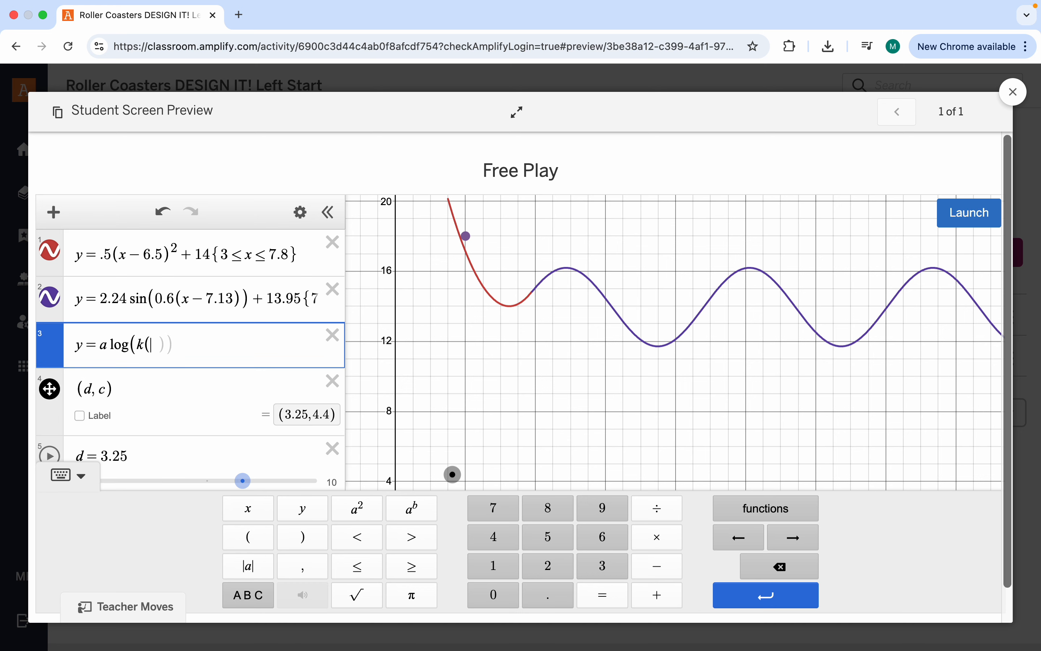
text(x-d)
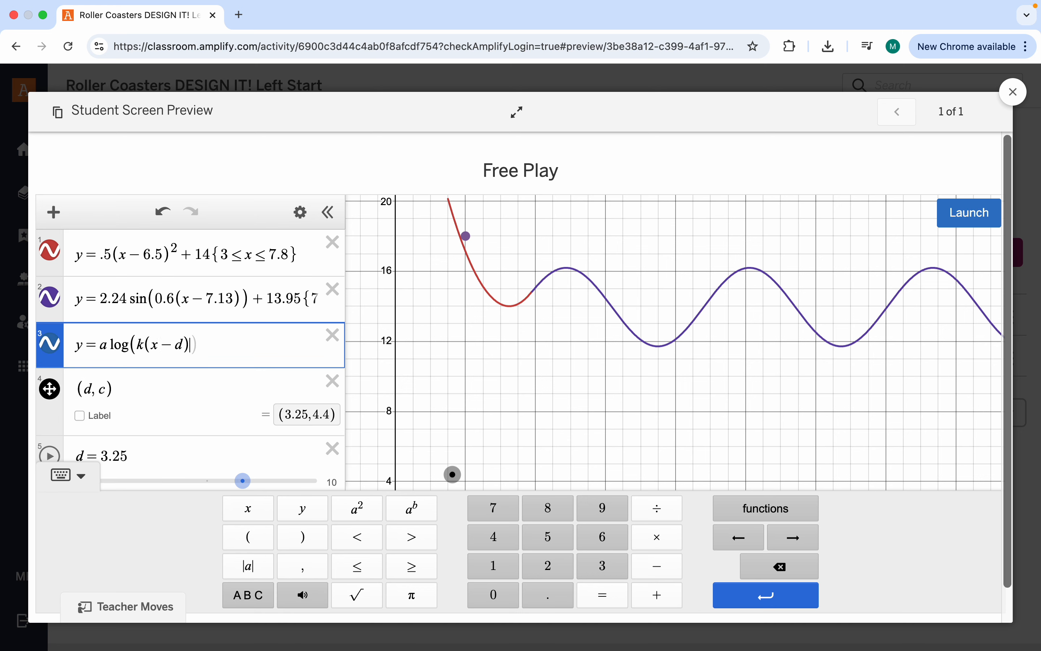
text(+c)
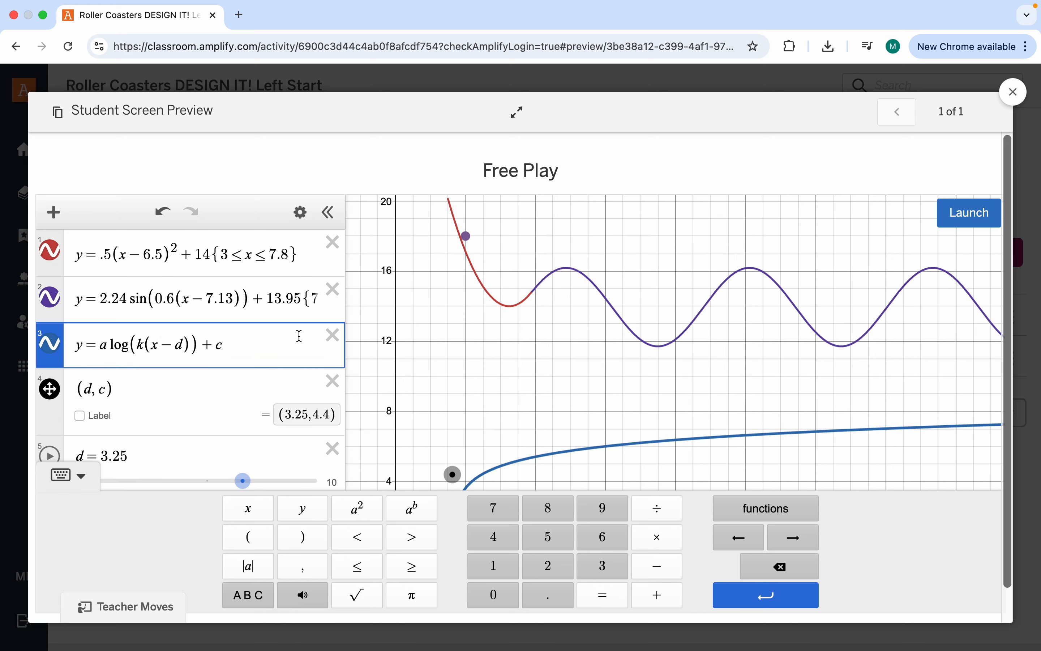
Move the point (d, c) to about (6.92, 8.6), and flip the log curve by making k negative and a about −1.35
scroll(450, 375, down, 1)
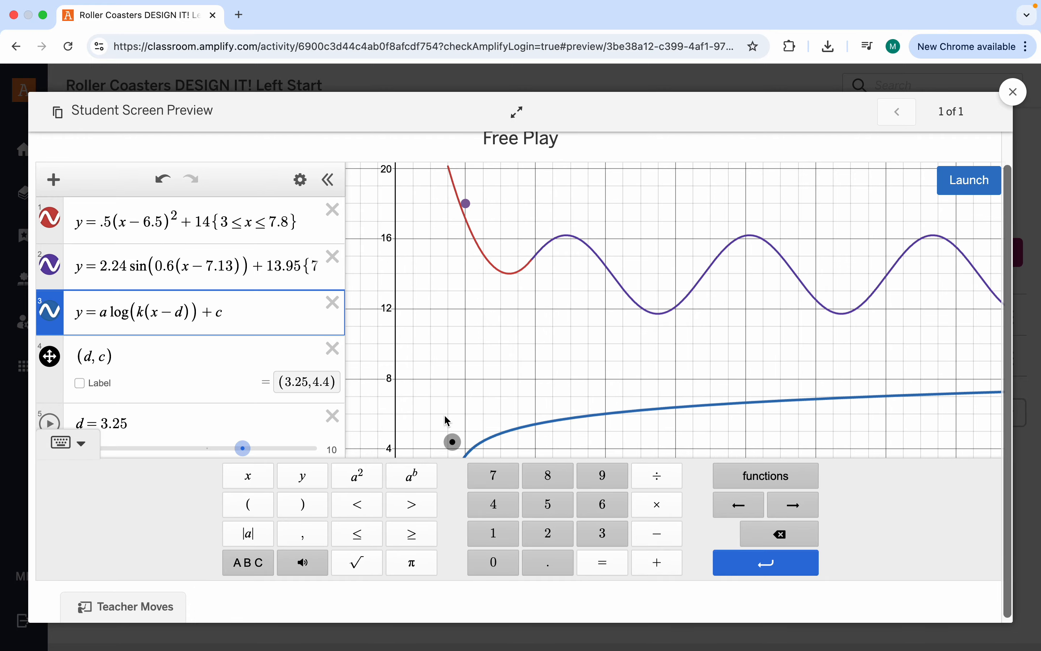
drag(452, 441, 517, 368)
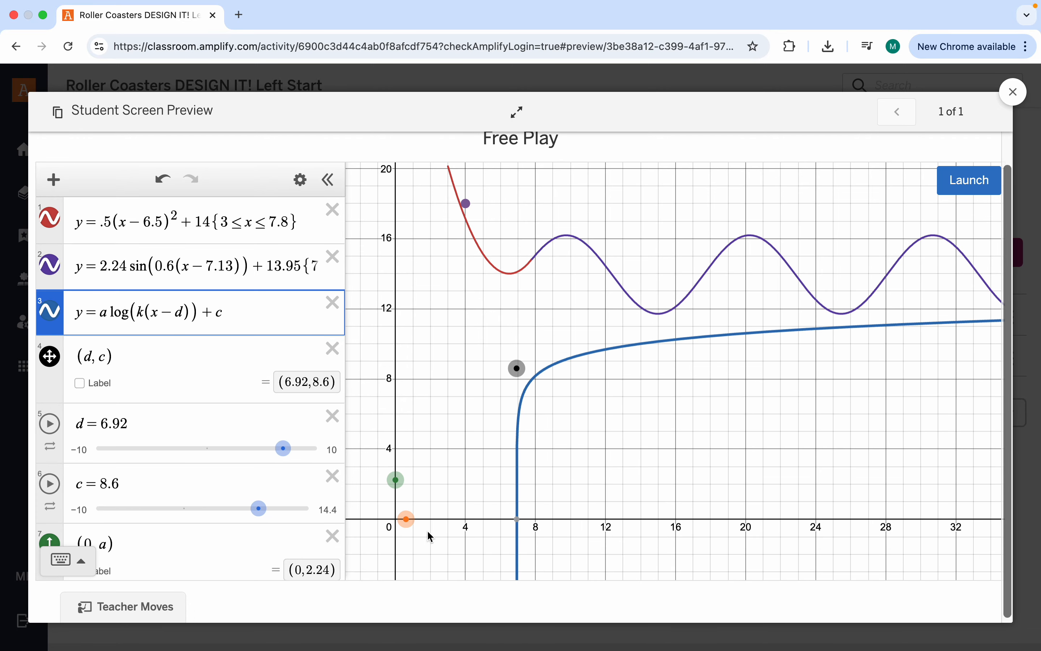
mouse_move(408, 517)
mouse_down()
mouse_move(558, 514)
mouse_move(421, 517)
mouse_up()
drag(396, 479, 378, 517)
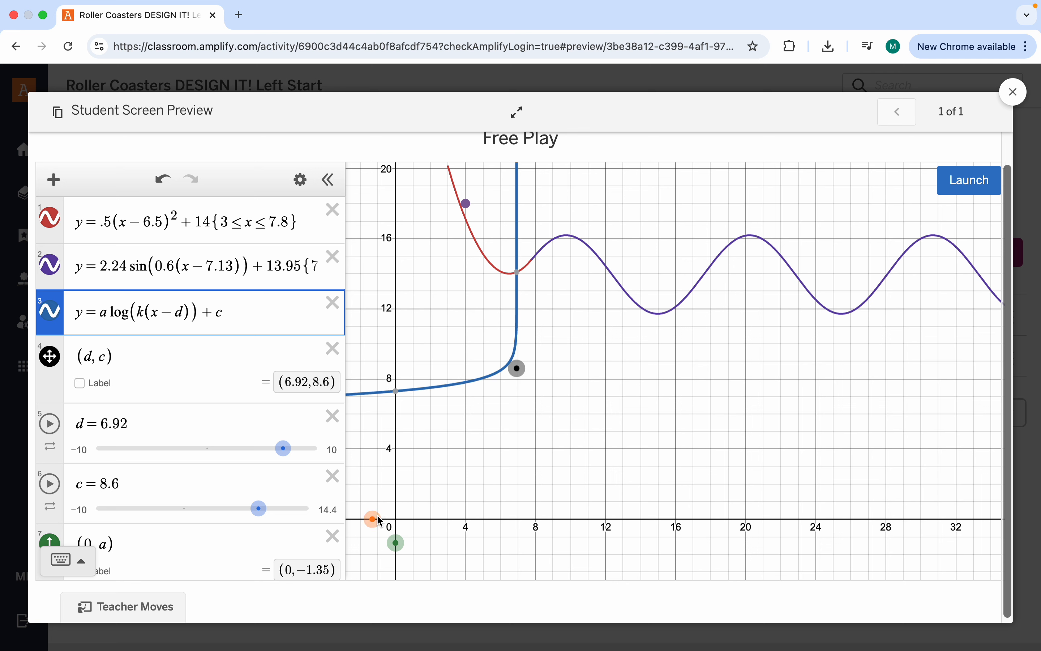
Fine-tune the value of d by hundredths, trying 6.93 and settling on 6.94
click(129, 424)
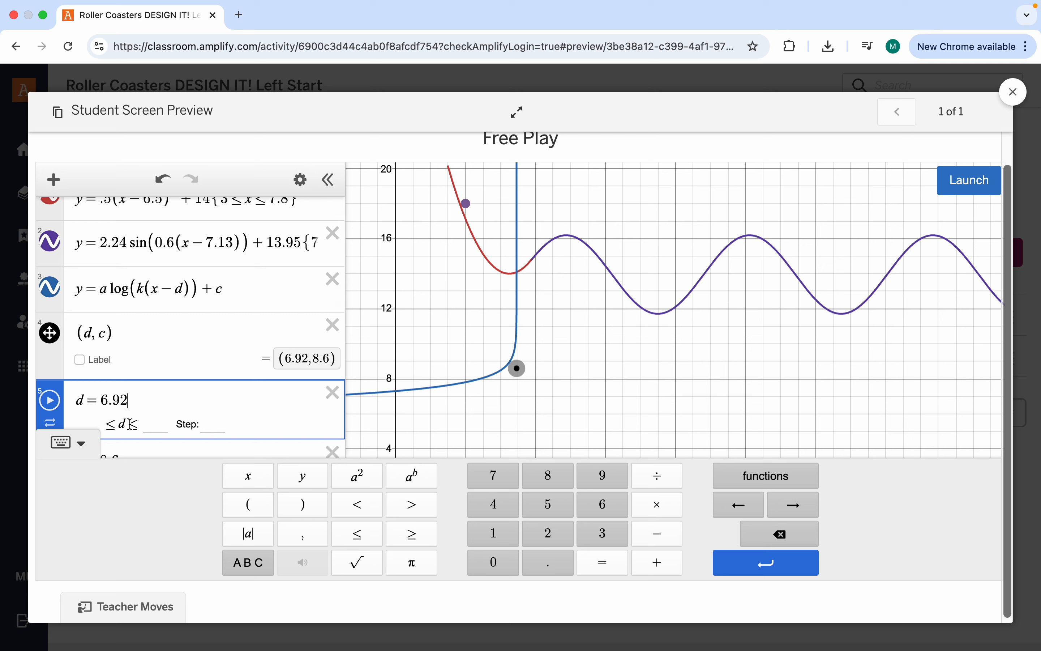
key(BackSpace)
text(3)
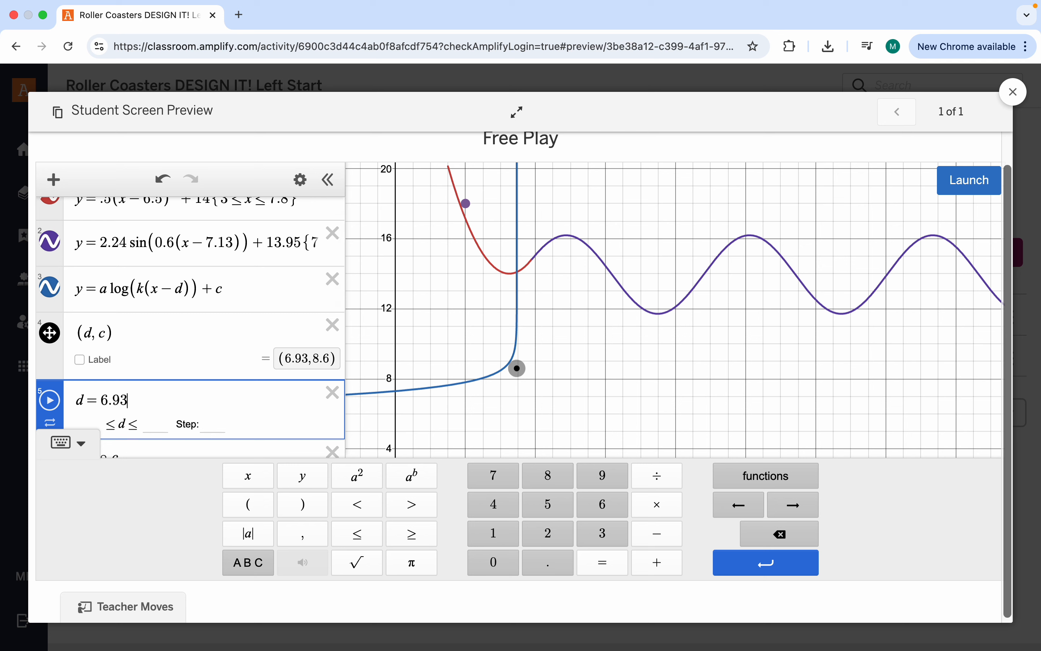
key(BackSpace)
text(4)
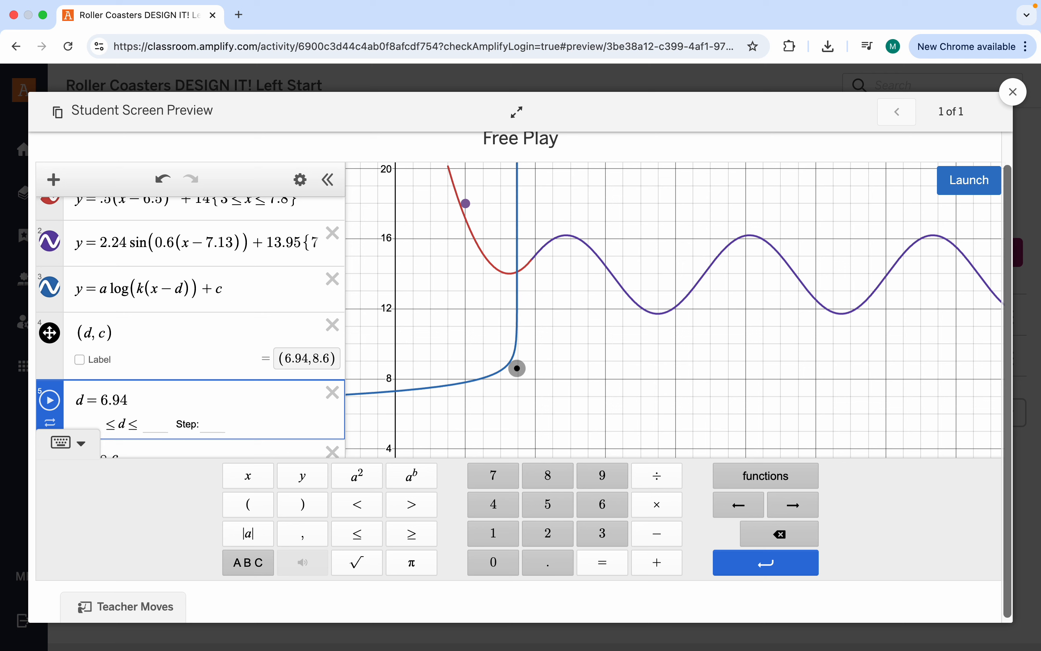
click(635, 367)
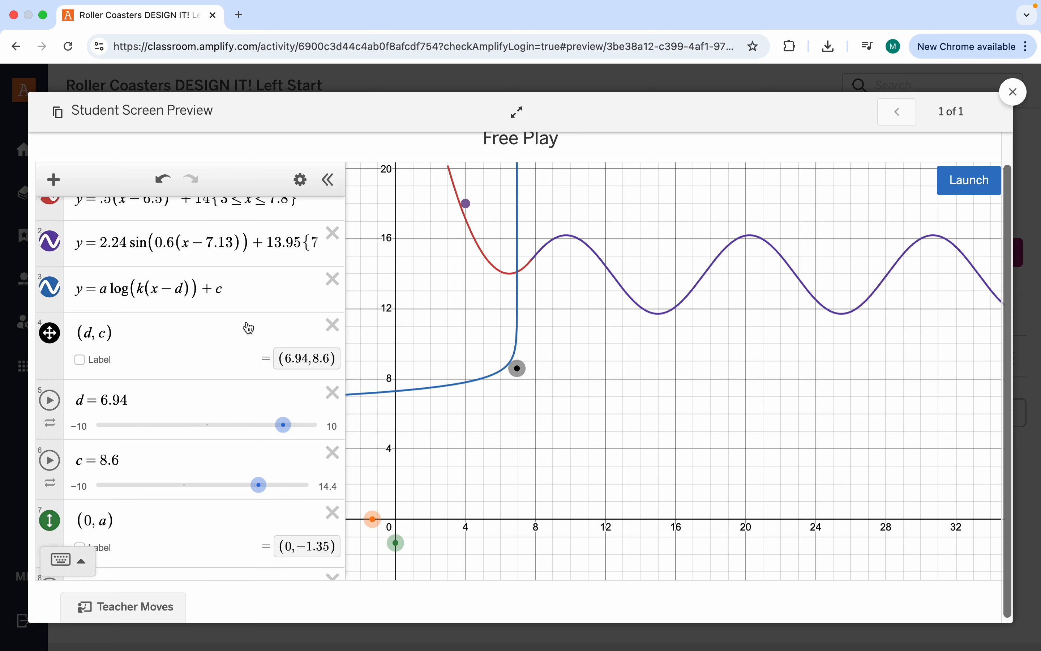
Move the log curve by repositioning the point (d, c) to about (9.6, 5.88)
scroll(204, 342, up, 1)
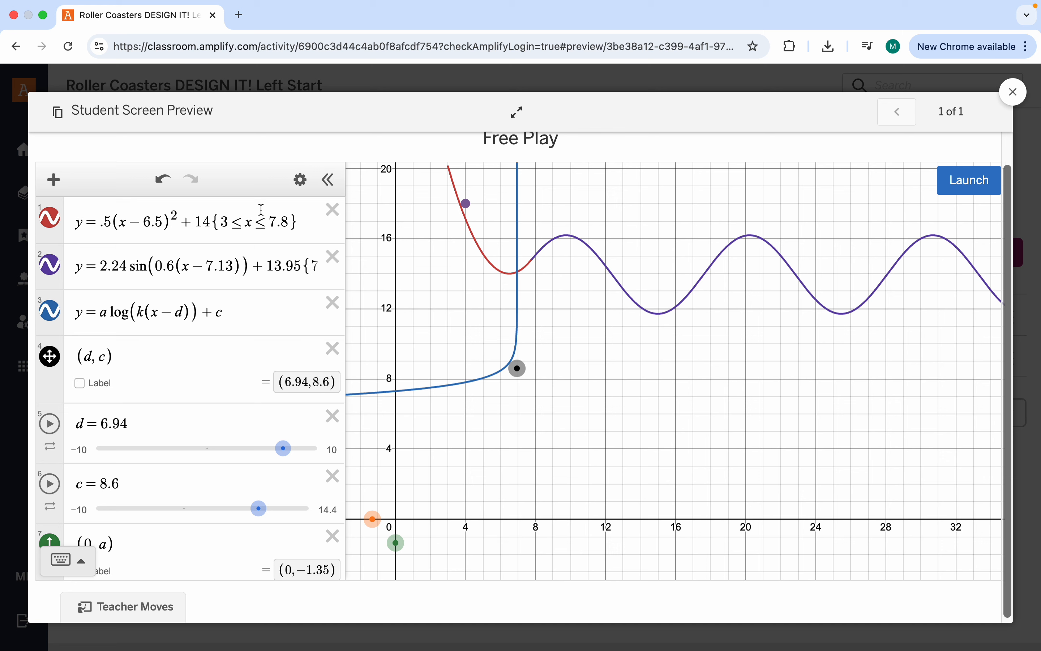
click(250, 222)
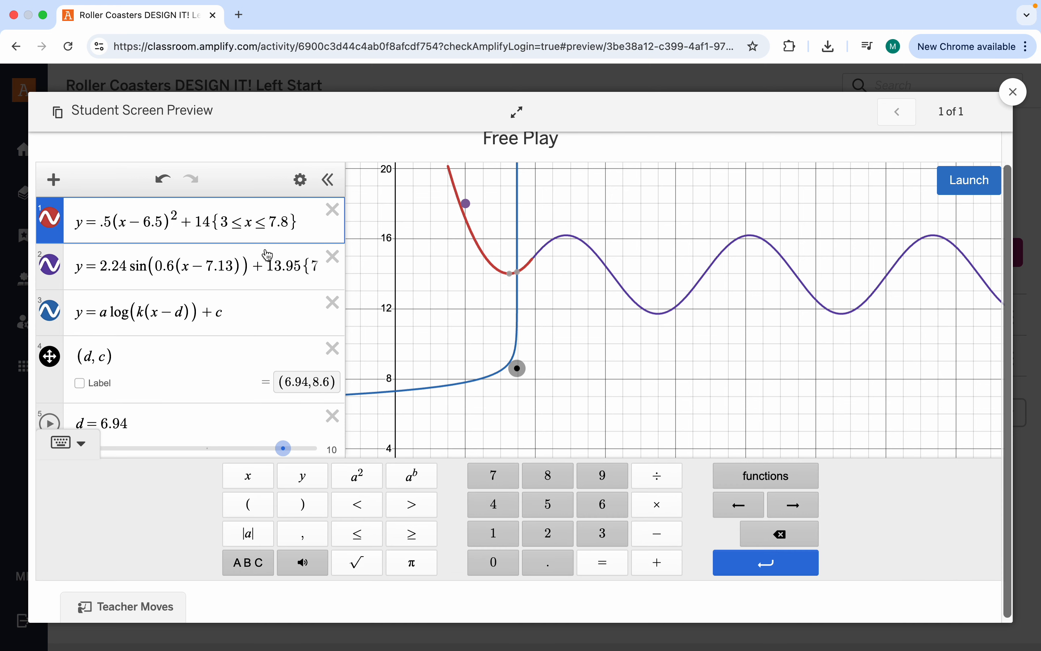
scroll(263, 269, down, 1)
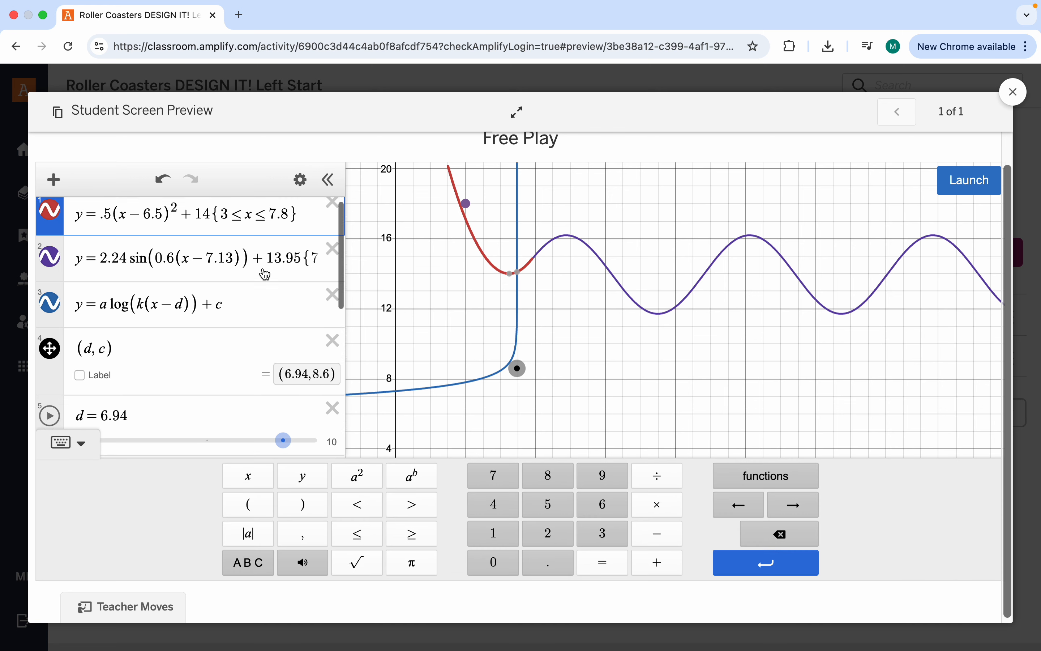
scroll(134, 279, down, 4)
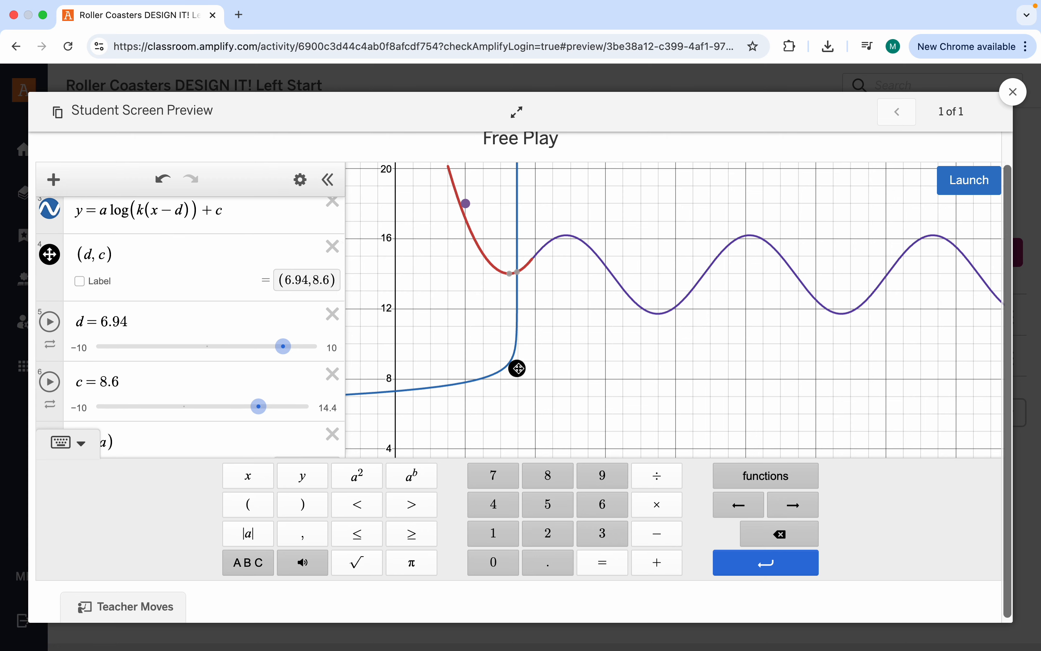
drag(518, 369, 565, 416)
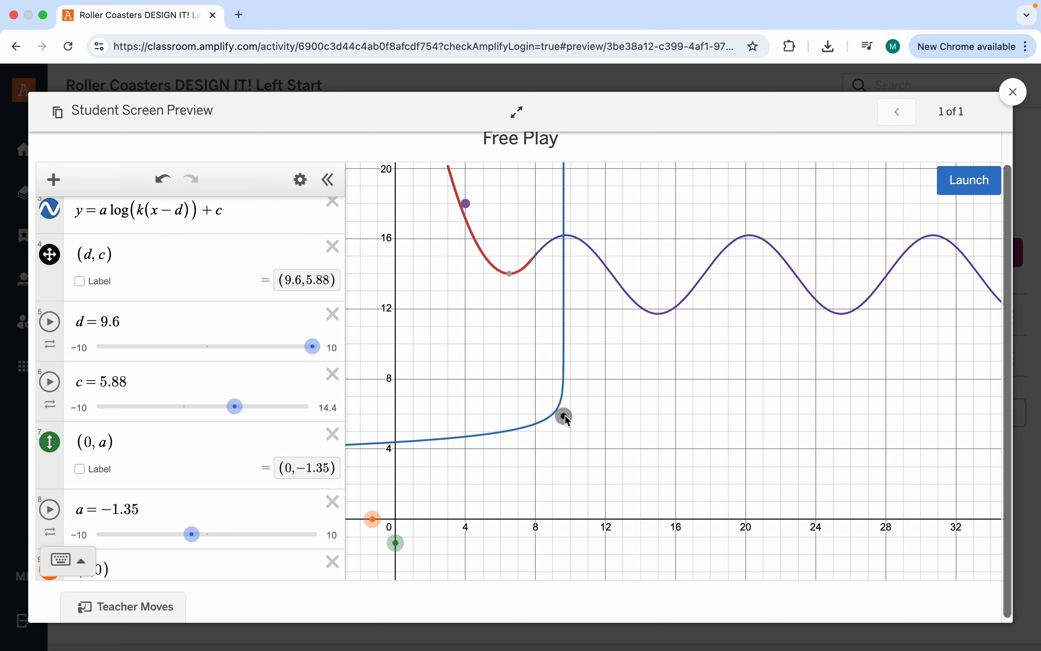